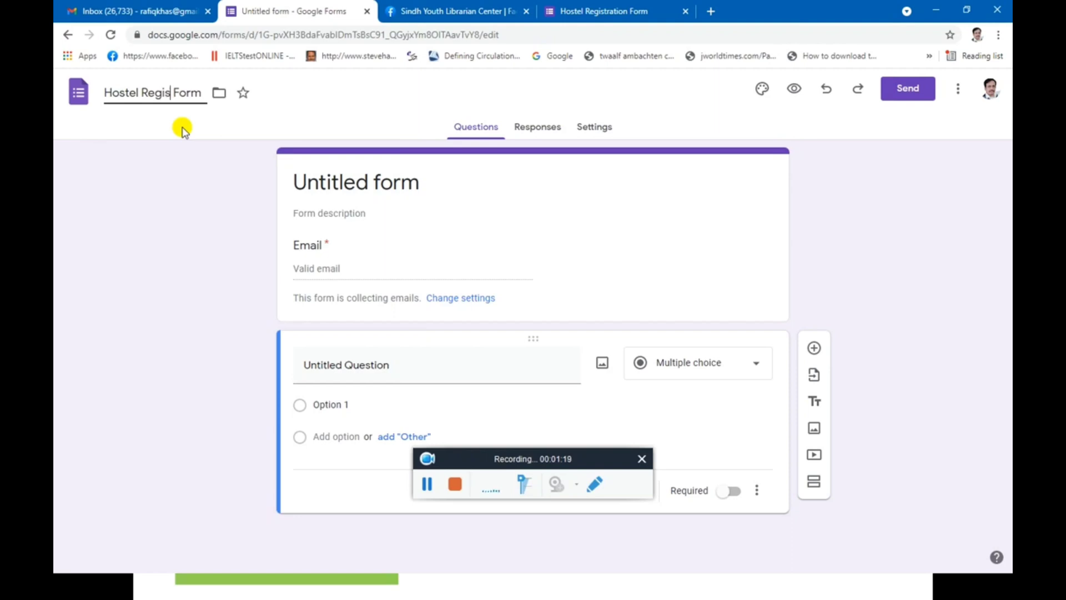
Name the form 'Hostel Registration Form' and add the description '2020 batch'.
type("io")
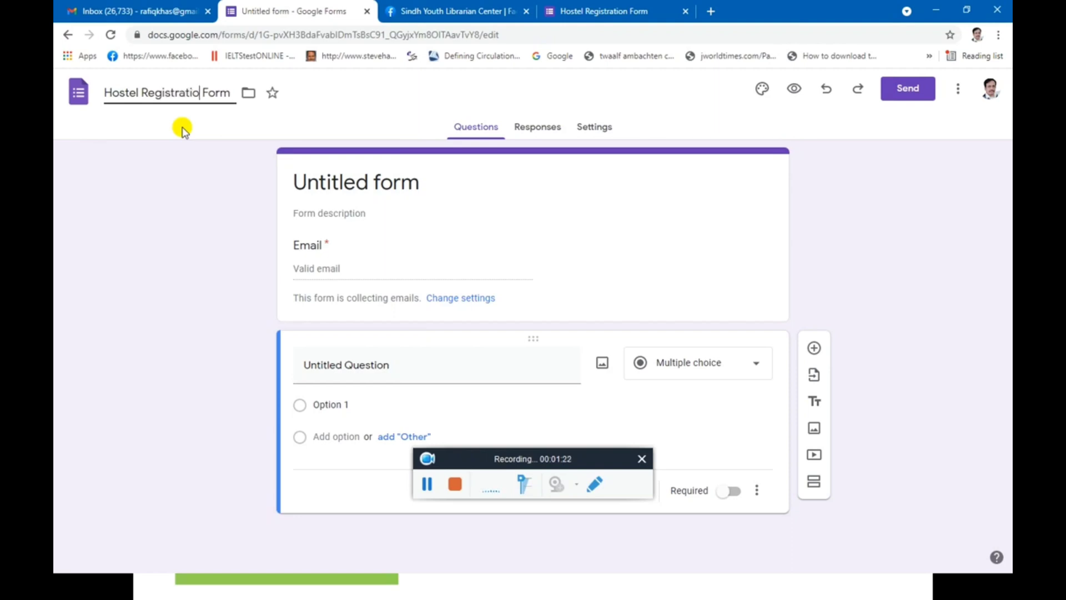
type("n")
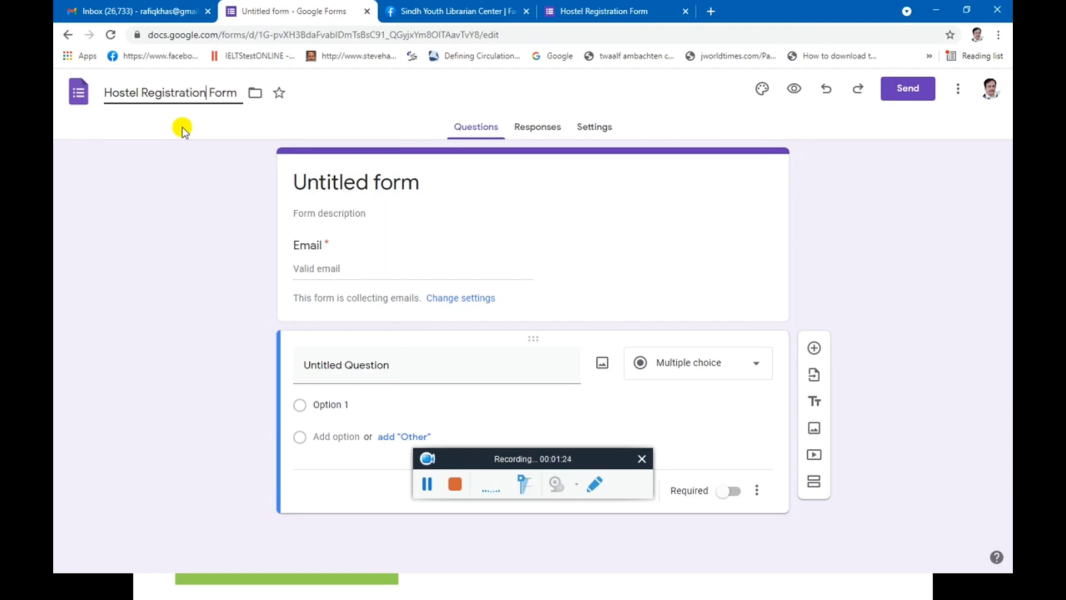
left_click(328, 176)
left_click(331, 211)
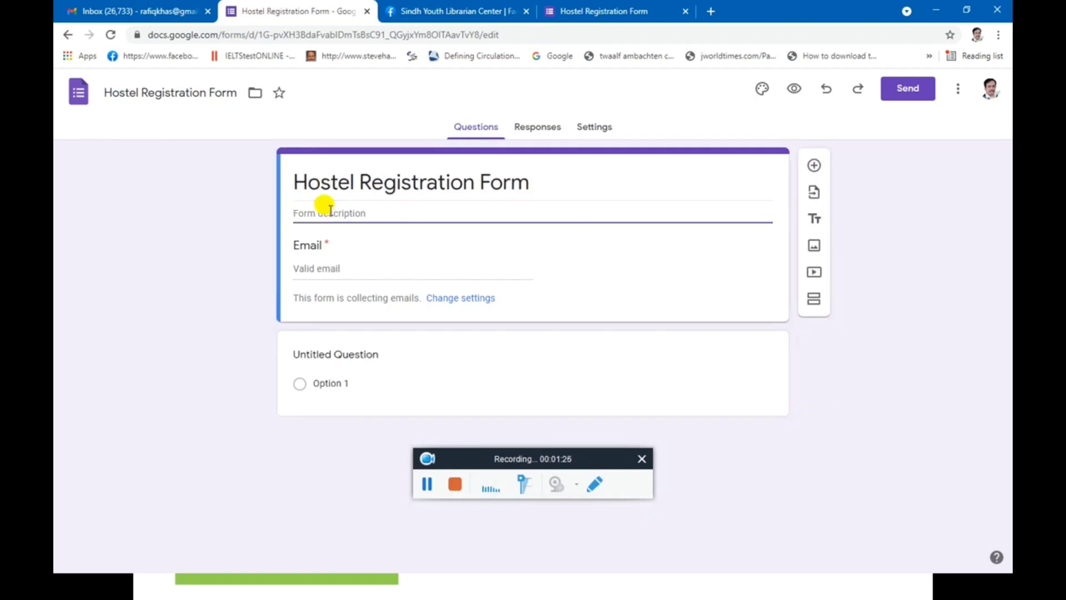
type("2020")
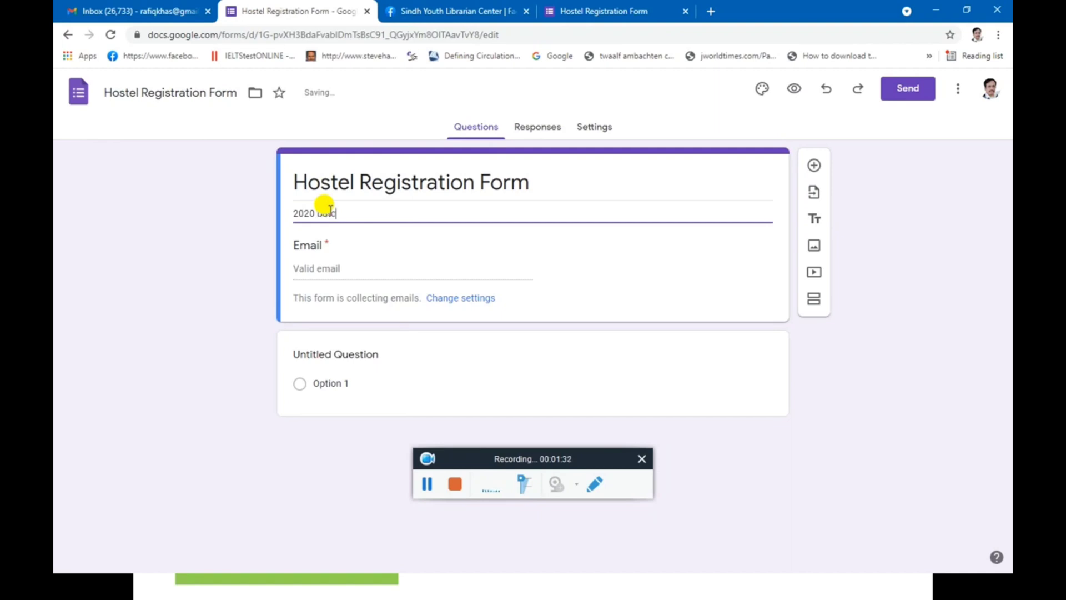
type(" batch")
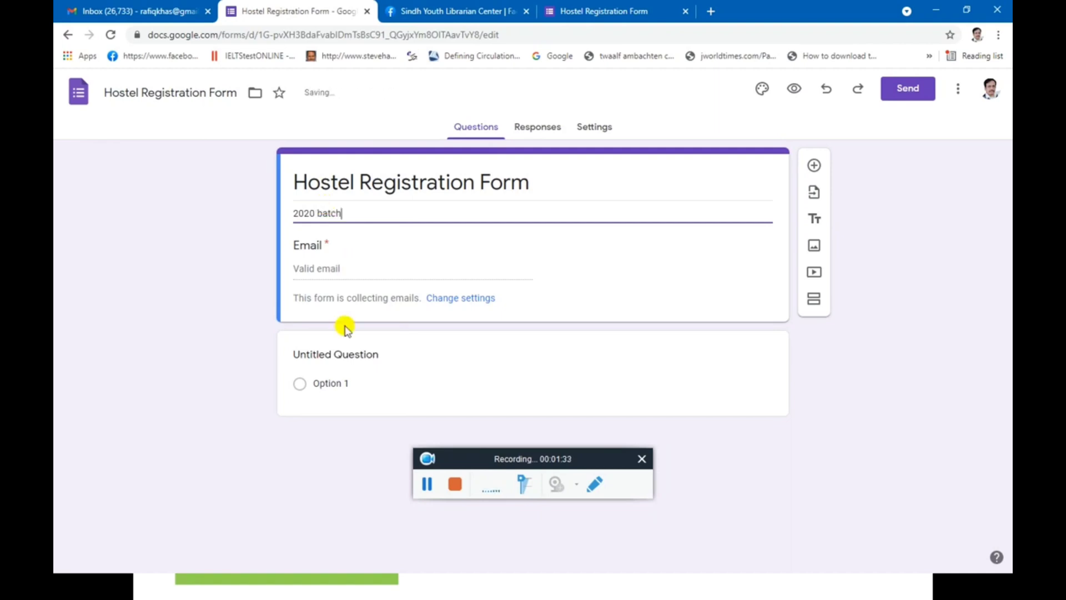
left_click(400, 365)
Make the first question a required short-answer question titled 'Name'.
left_click(717, 364)
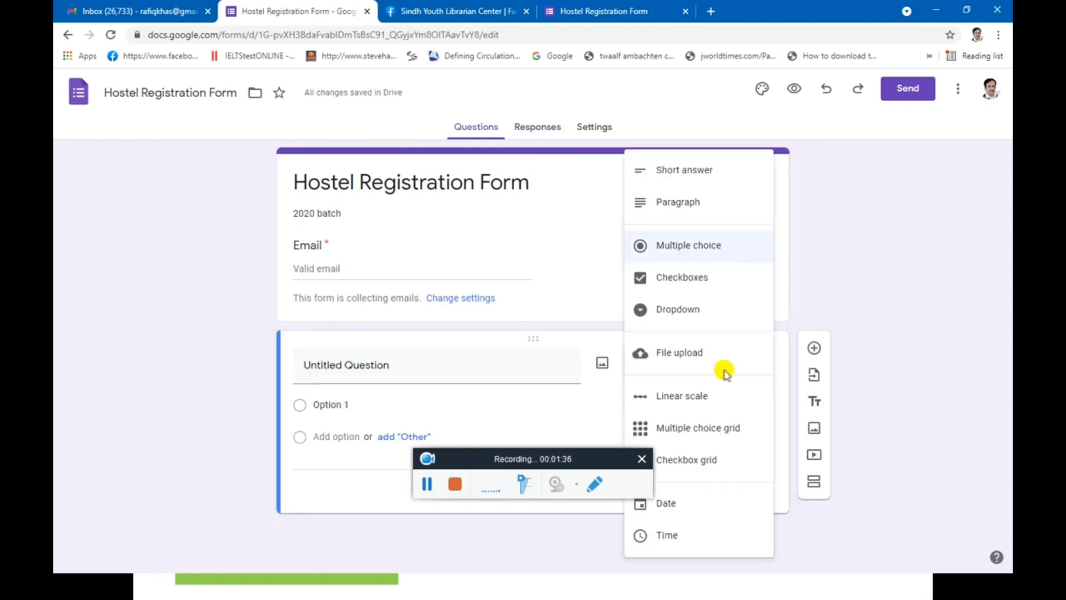
left_click(690, 171)
left_click(383, 365)
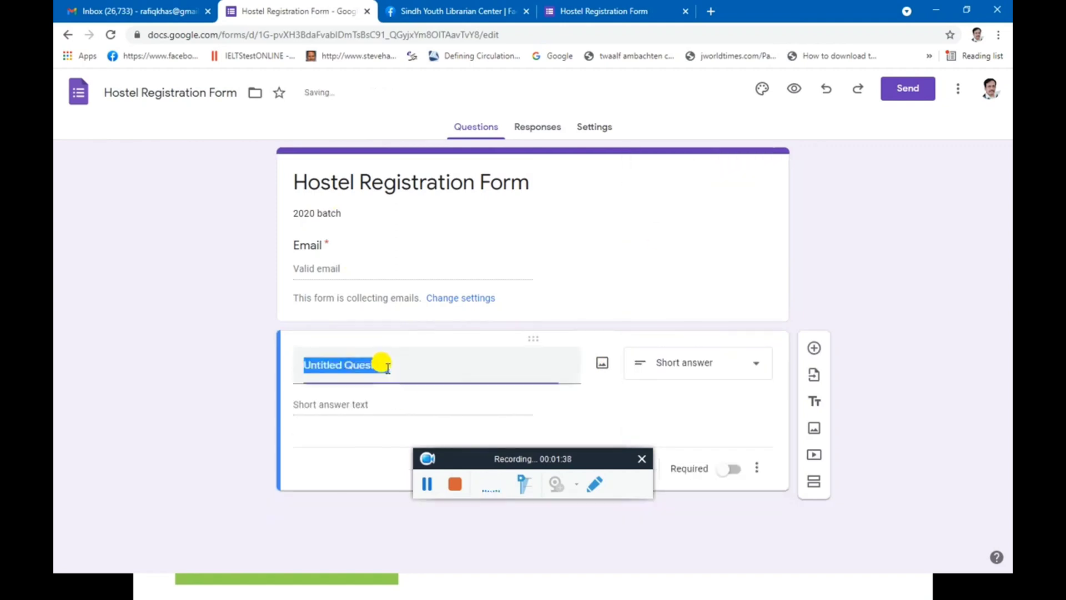
type("N")
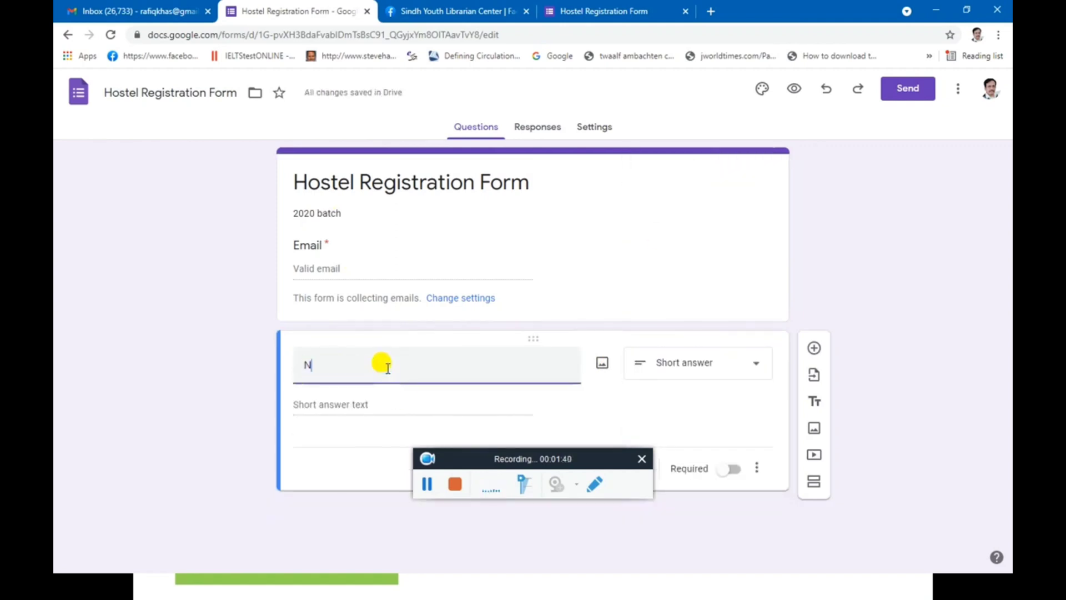
type("q")
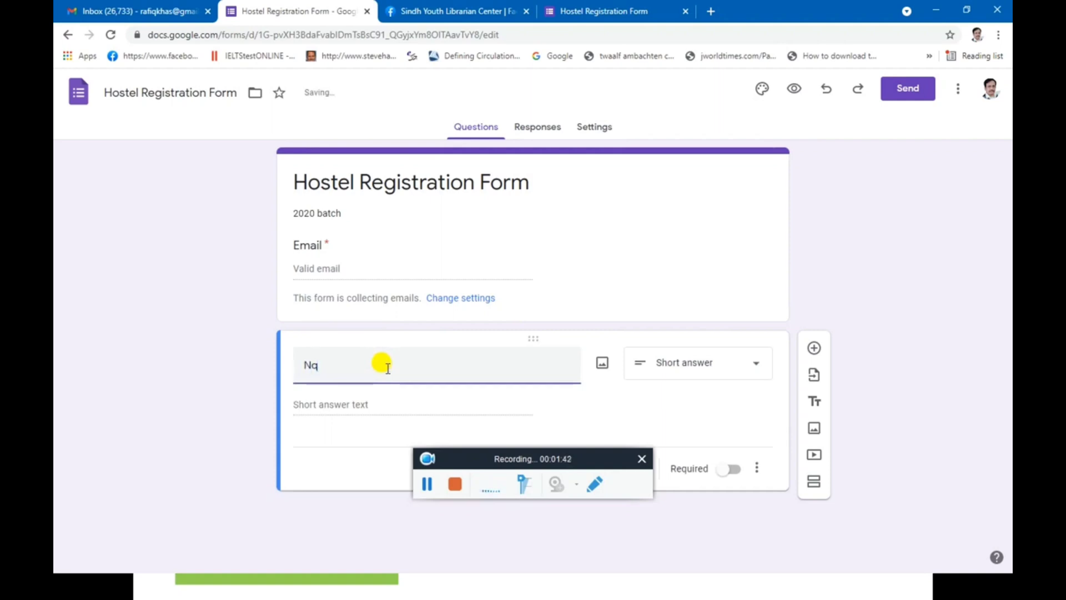
key("BackSpace")
type("ame")
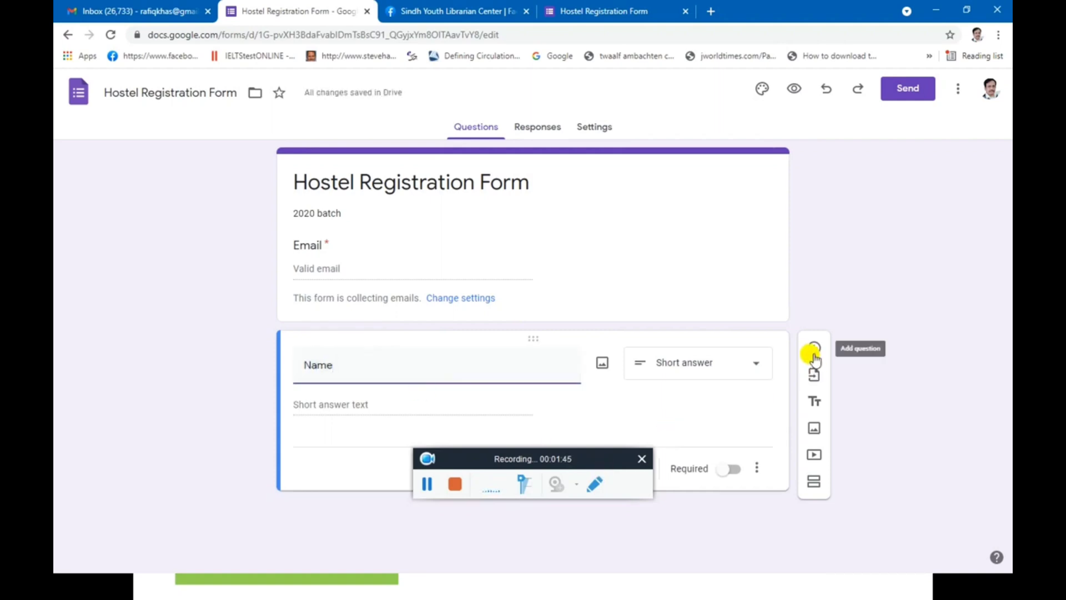
left_click(730, 469)
Add two more questions titled 'Roll No' and 'Hostel Name'.
left_click(815, 350)
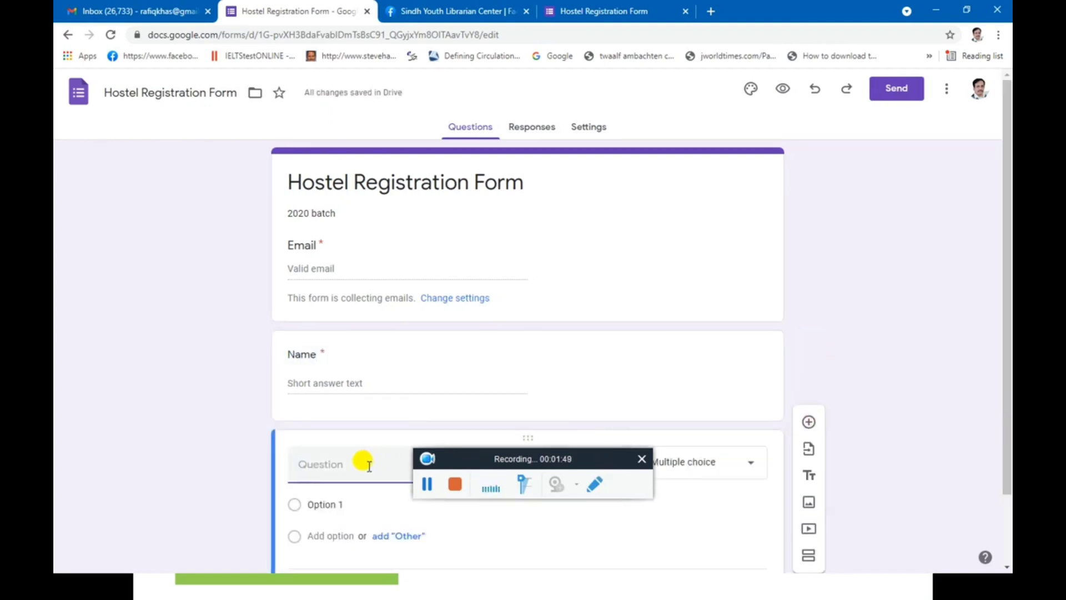
type("R")
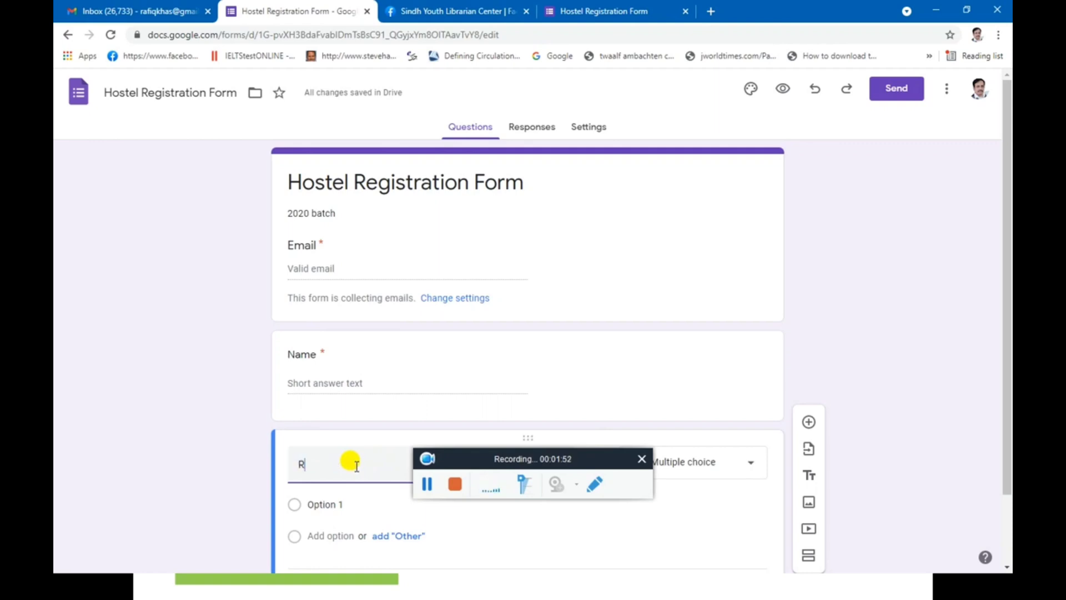
type("oll N")
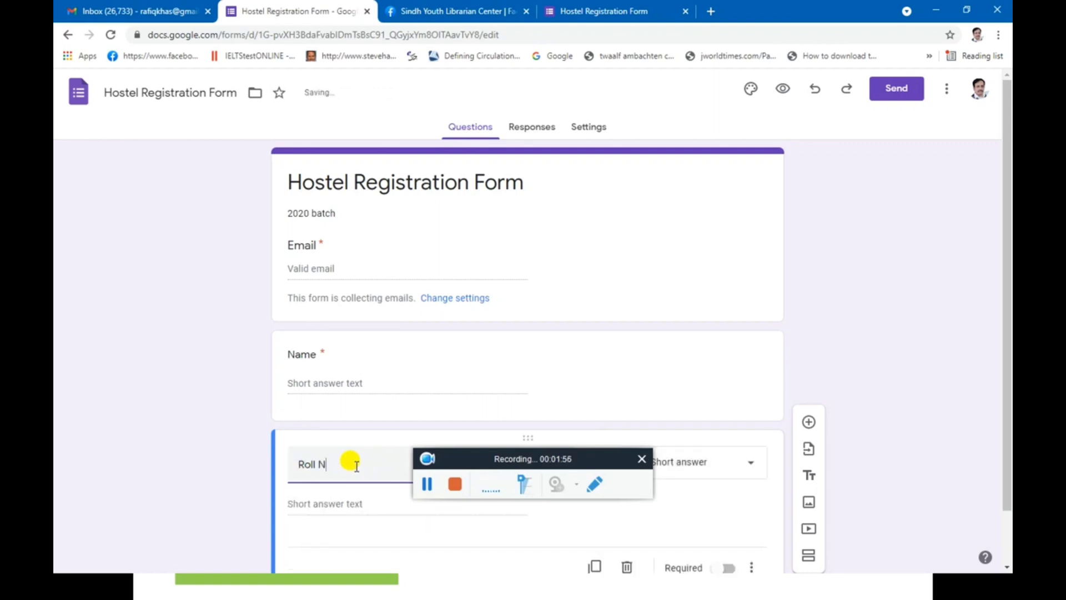
type("o")
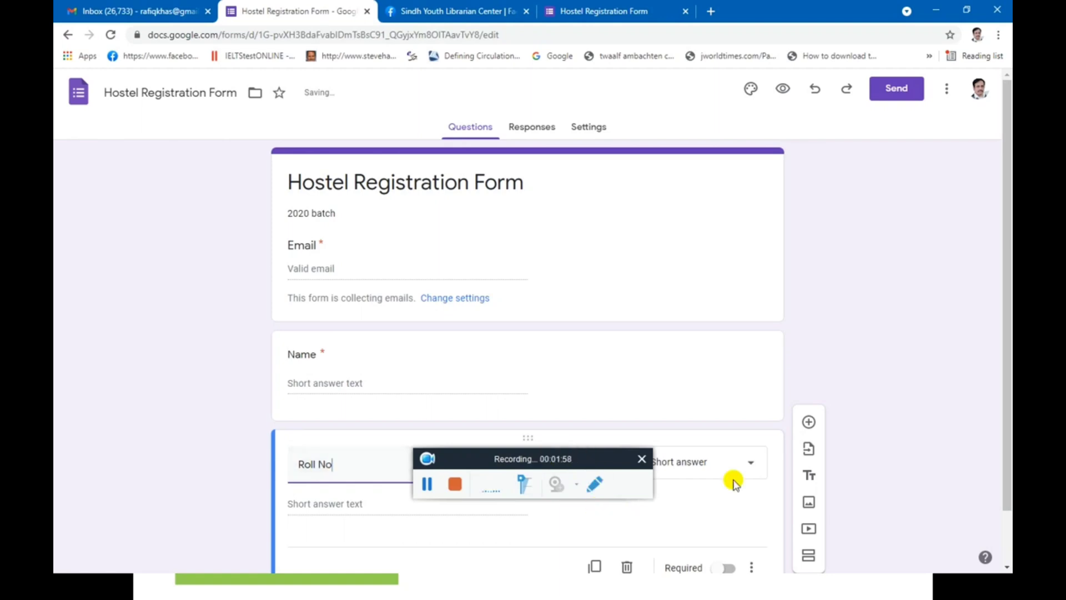
left_click(809, 421)
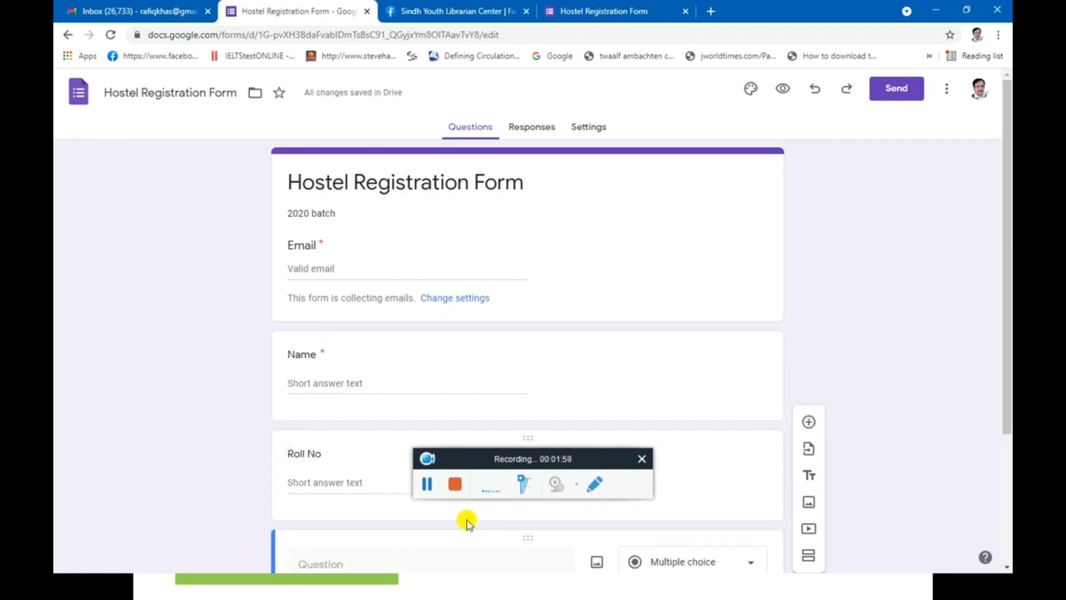
type("Hos")
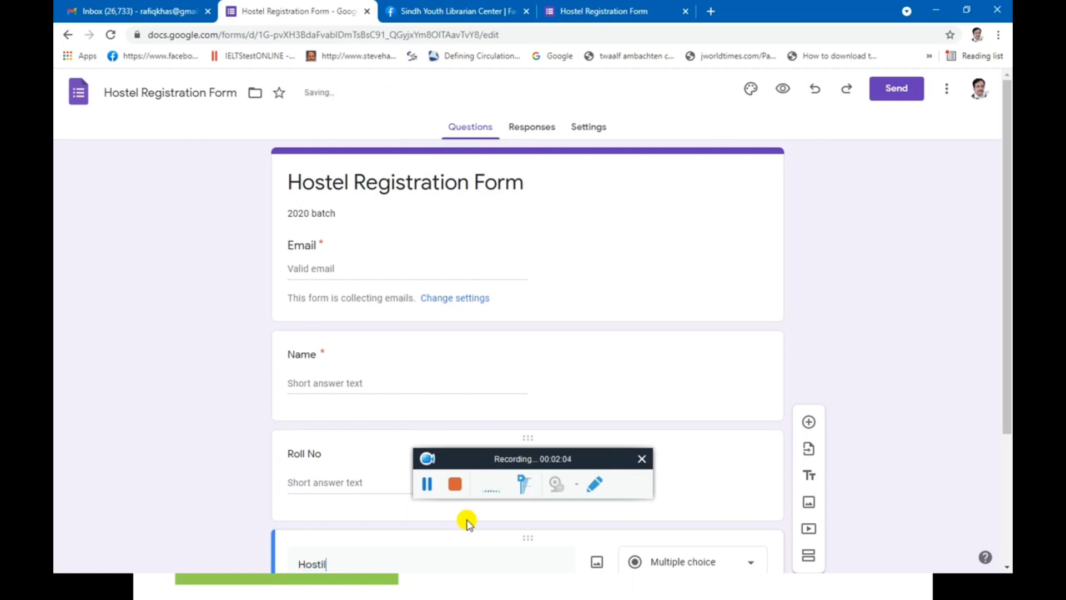
type("til")
key("BackSpace")
type("el ")
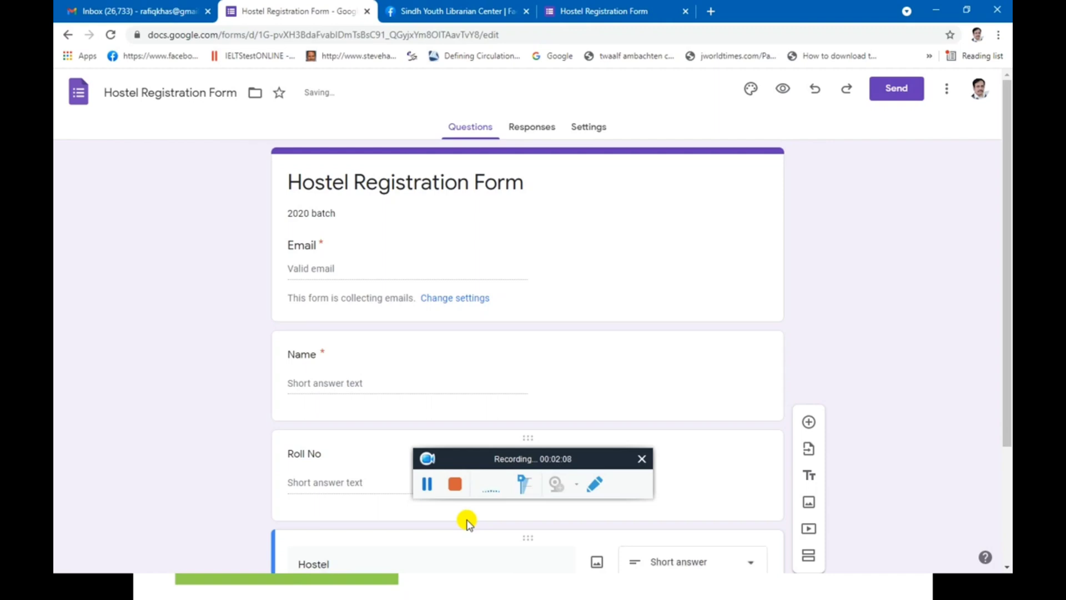
type("Name")
Turn Hostel Name into a dropdown with 'Marvi Hostel' as its first option.
left_click_drag(1008, 389, 1008, 497)
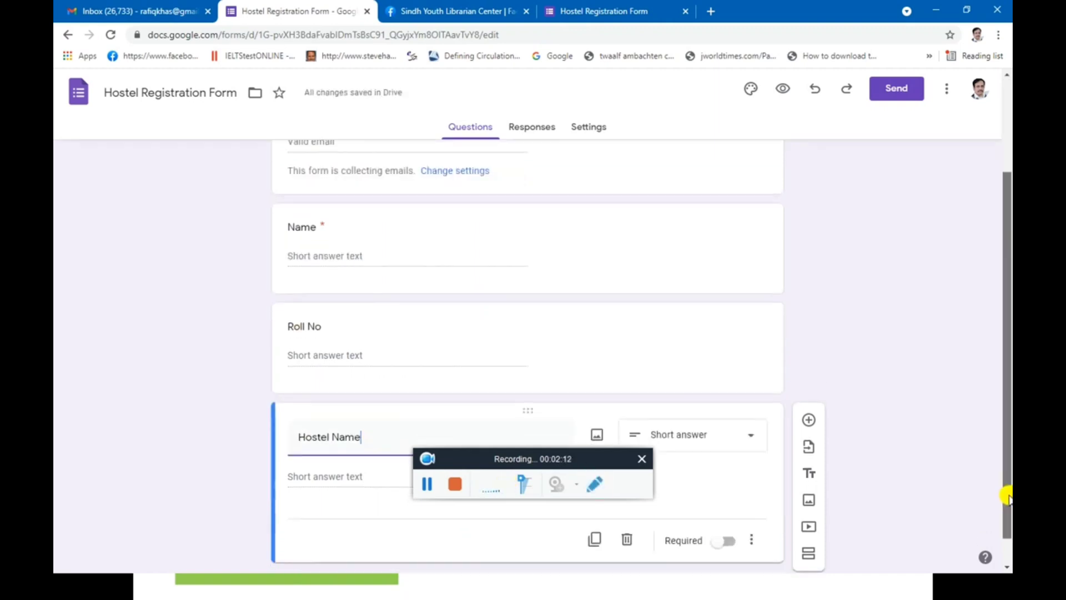
left_click(746, 440)
left_click(682, 312)
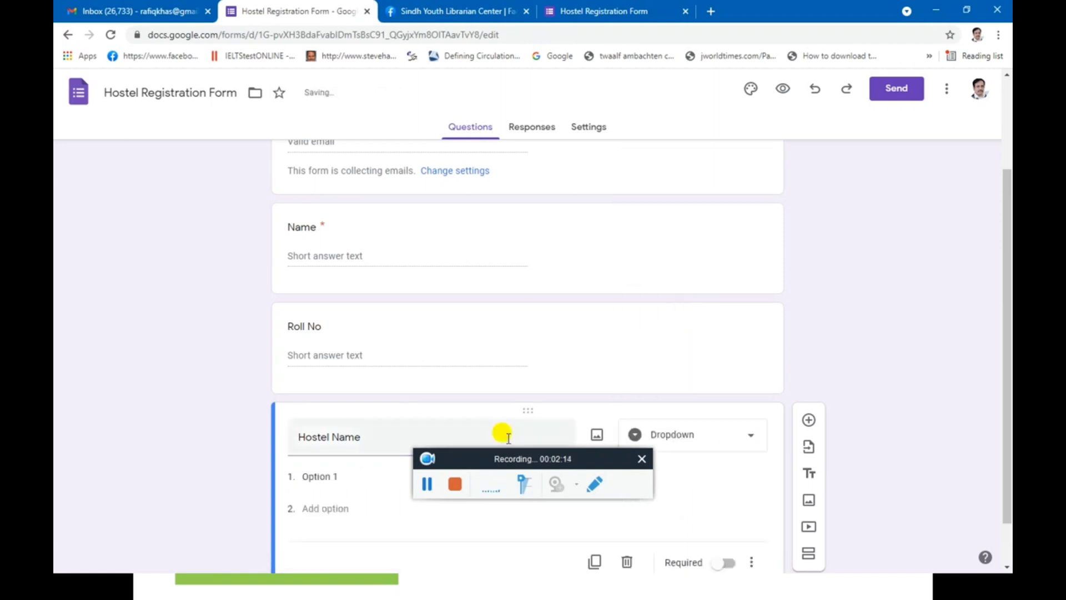
left_click(309, 478)
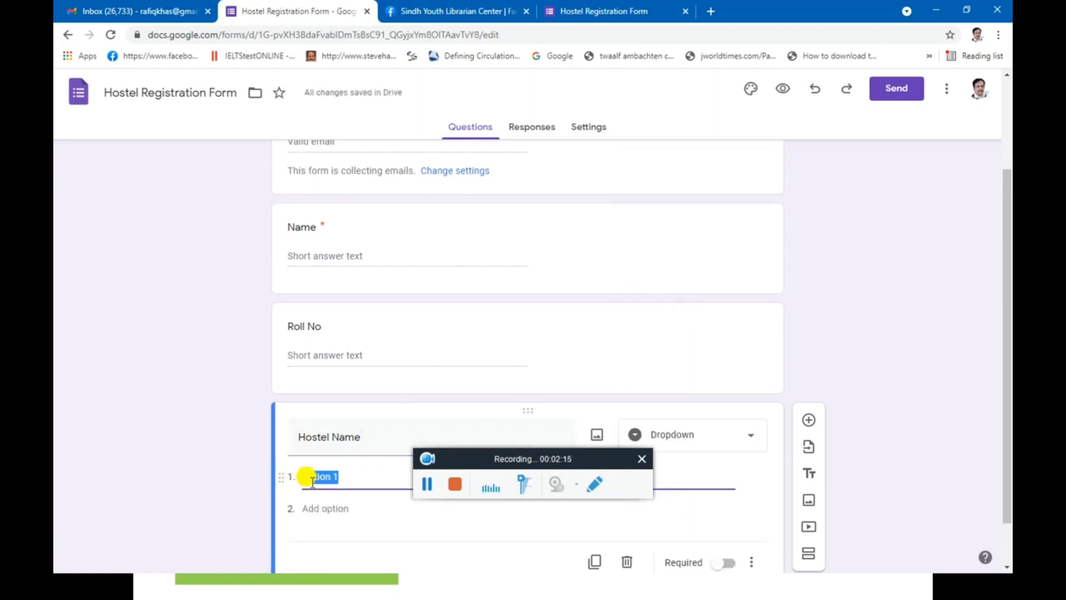
key("BackSpace")
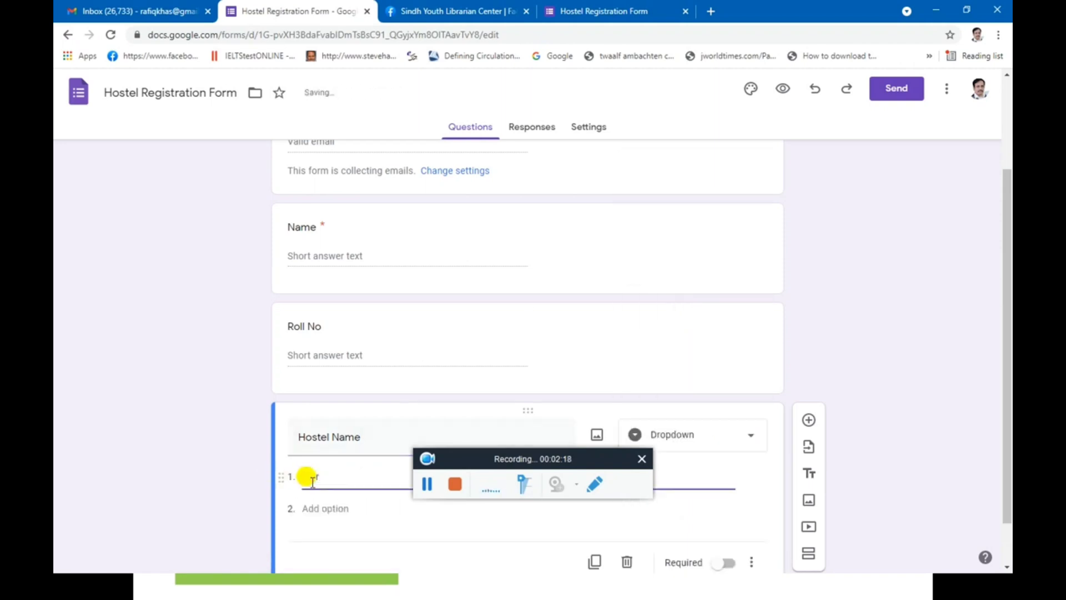
type("Marvi Hostel")
Add 'Latif Hostel' and 'Bhattai Hostel' as the second and third dropdown options.
left_click(333, 509)
type("Latif")
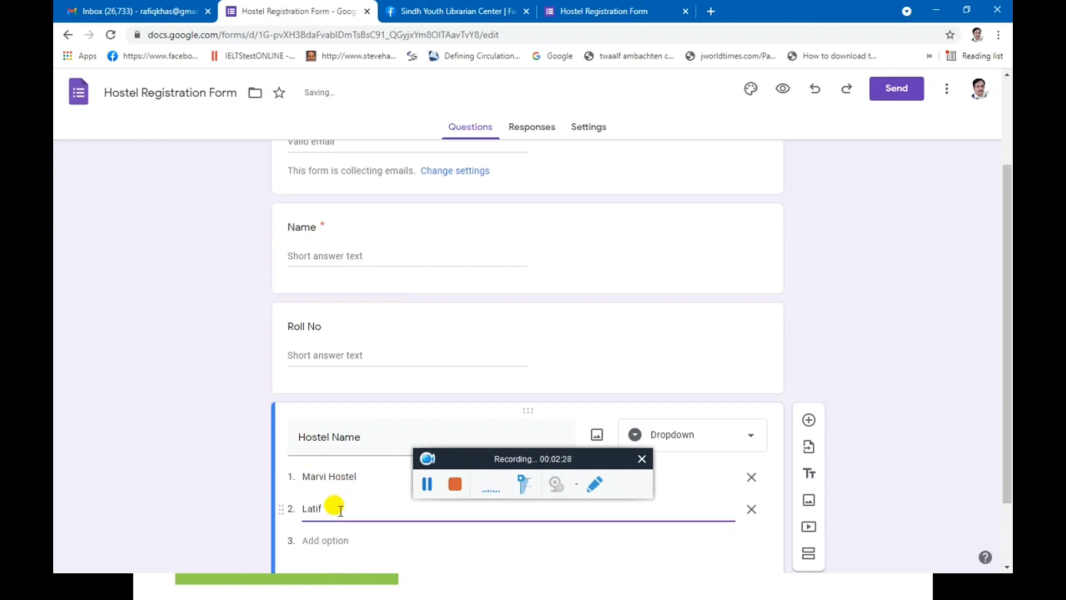
type(" Hostel")
left_click(330, 539)
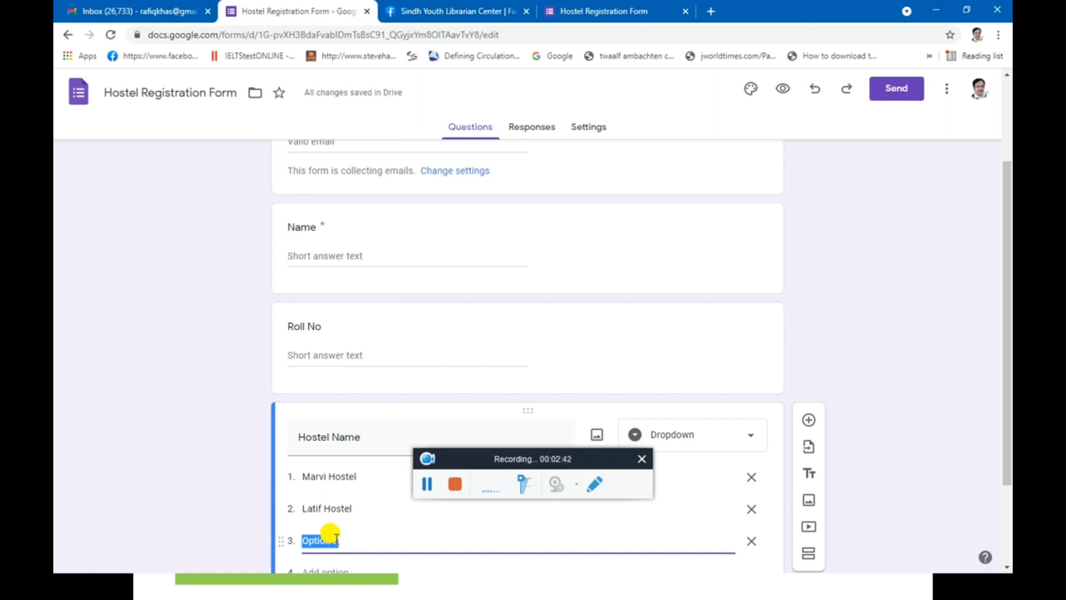
type("BH")
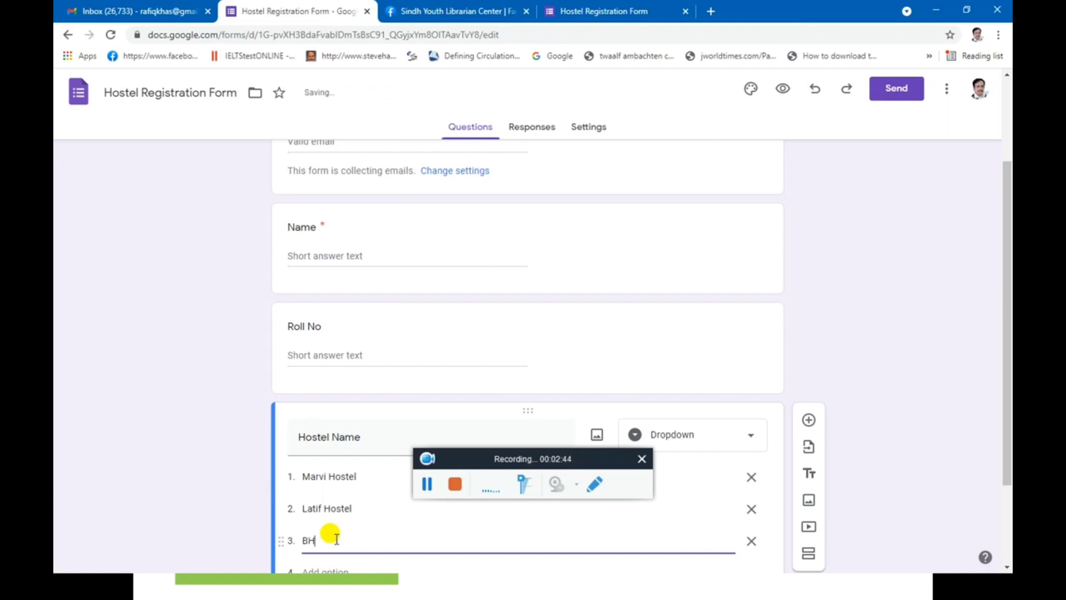
key("BackSpace")
type("hattai Hostel")
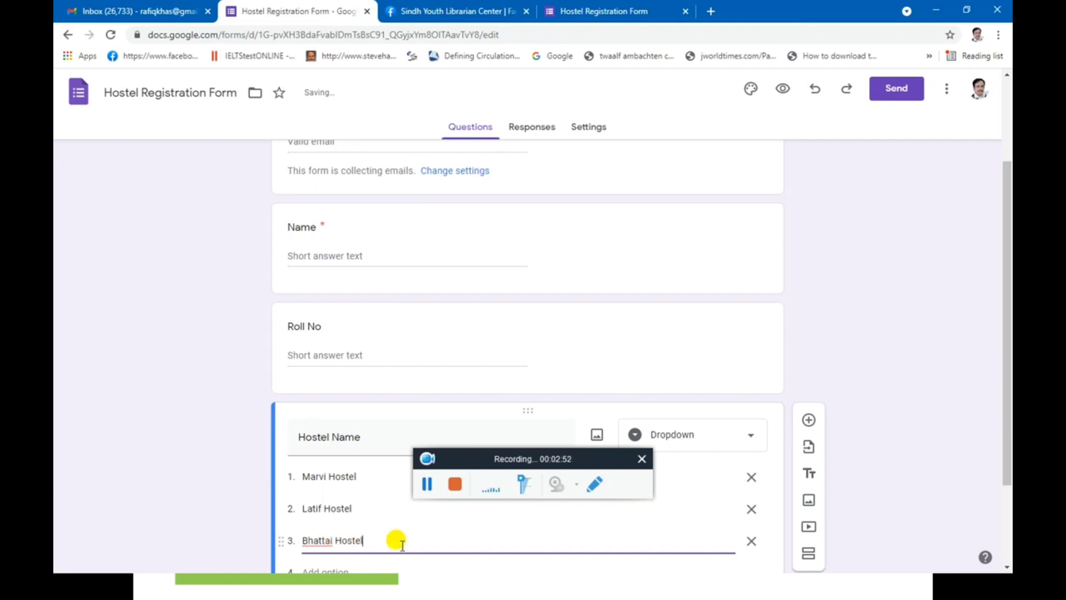
scroll(411, 542, "down", 2)
Add short-answer questions titled 'Mobile' and 'Address' after Hostel Name.
left_click(808, 301)
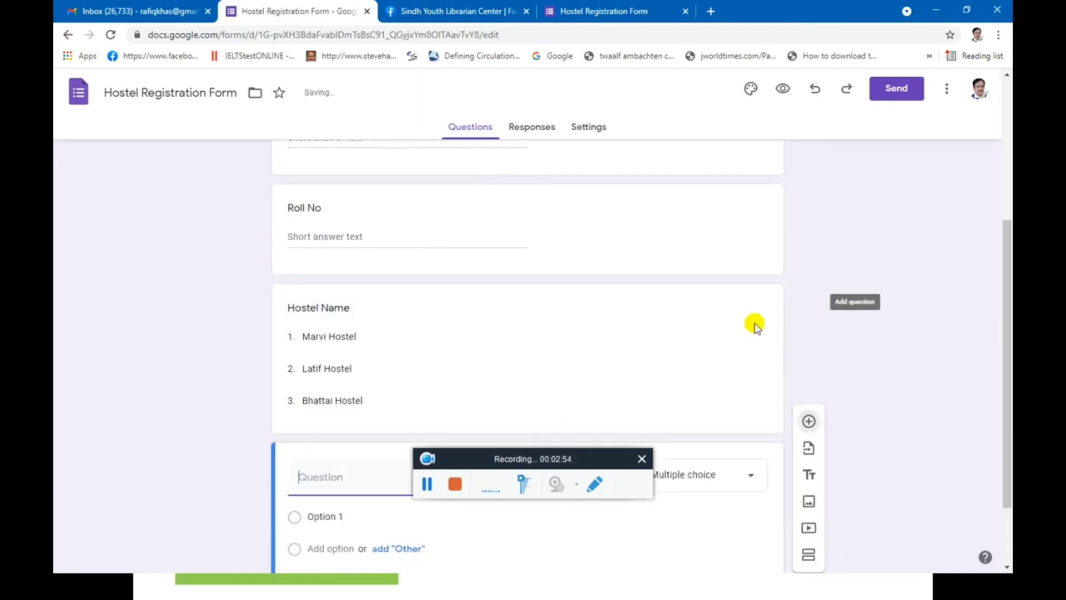
type("Mo")
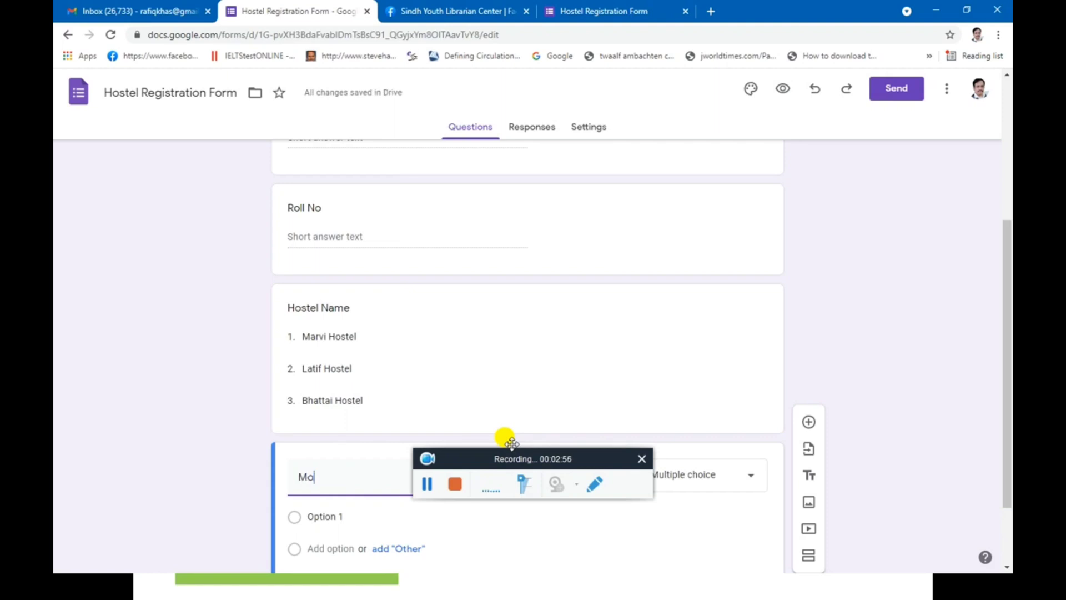
type("bile")
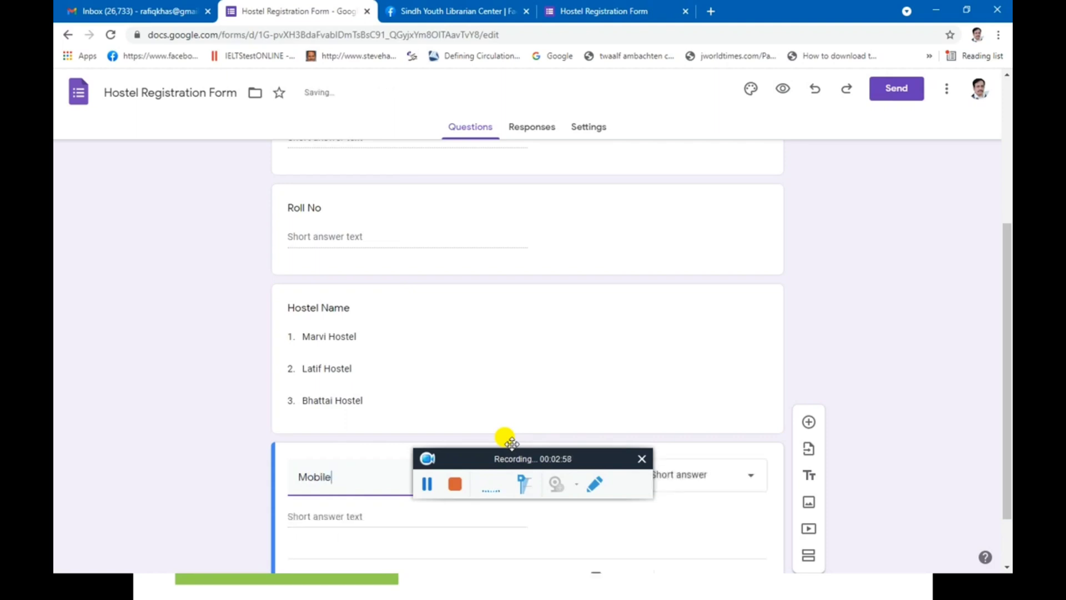
left_click(810, 424)
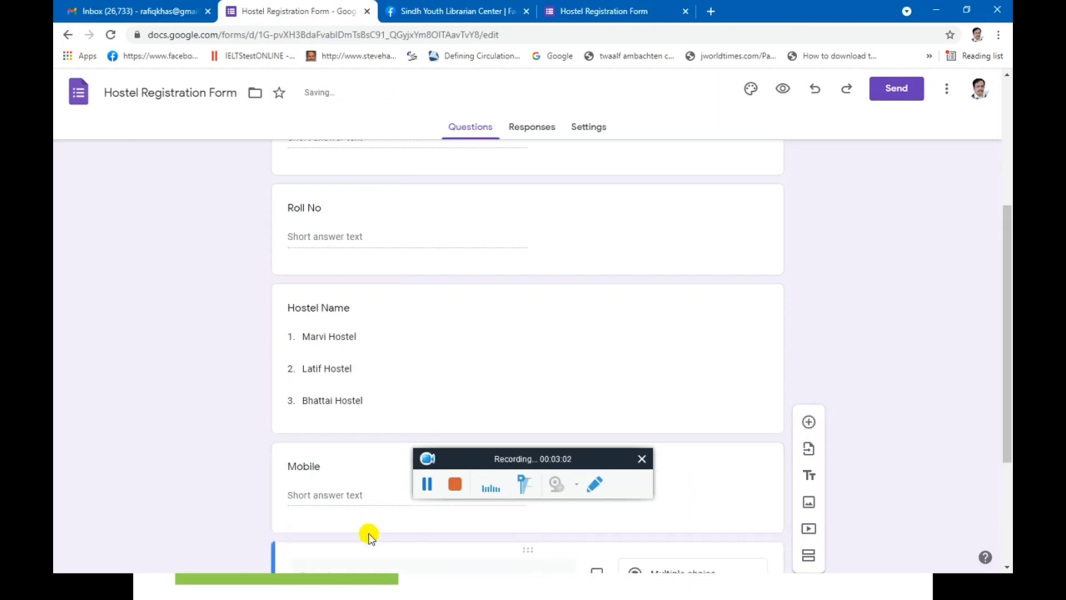
type("Address")
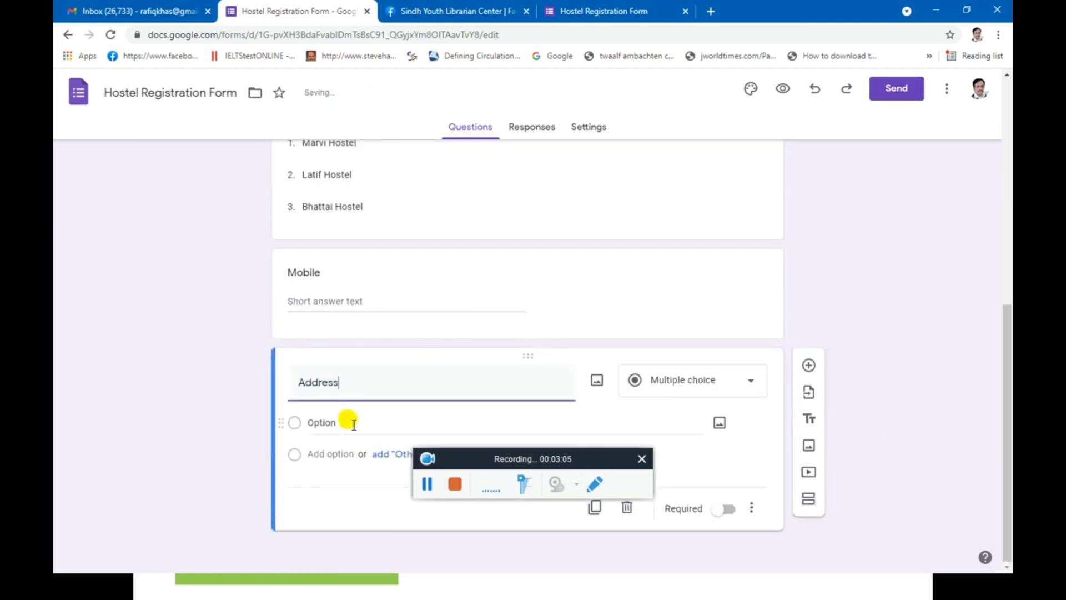
left_click(669, 395)
left_click(674, 172)
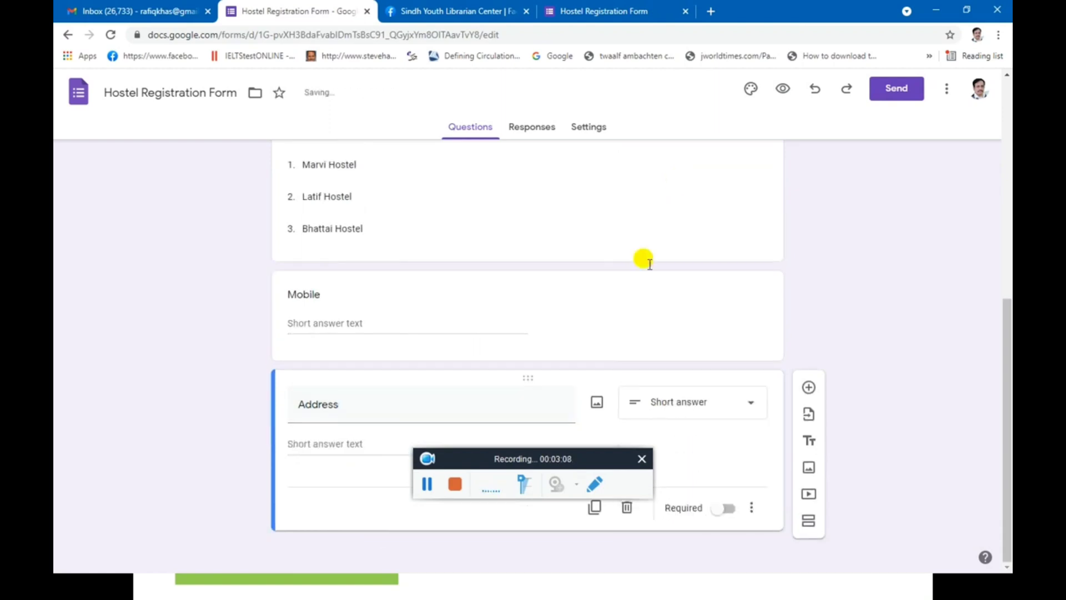
Add a new question and switch its type to File upload.
left_click(810, 390)
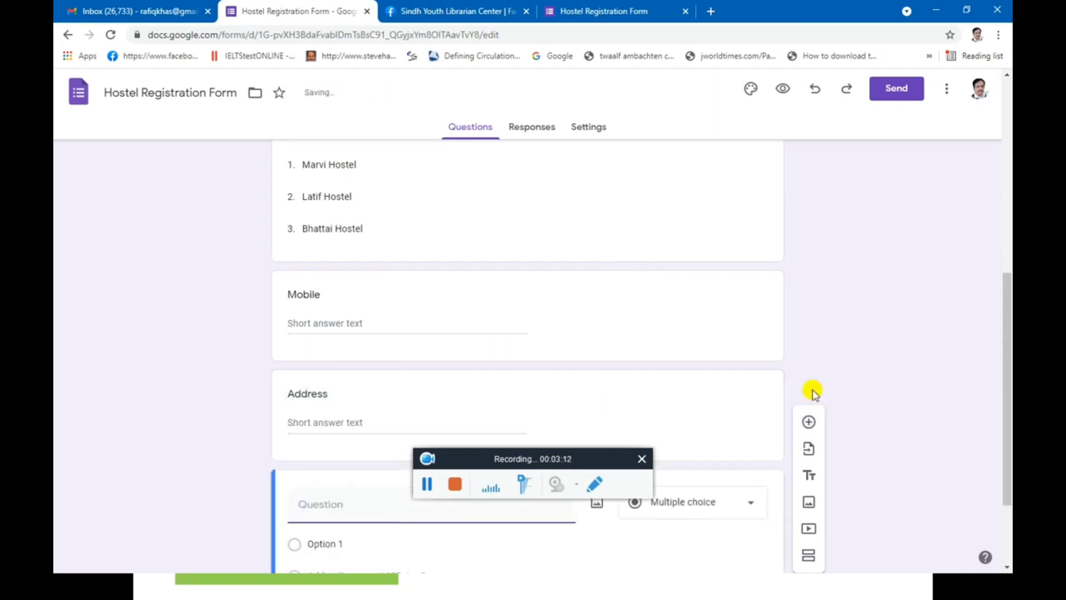
left_click(689, 504)
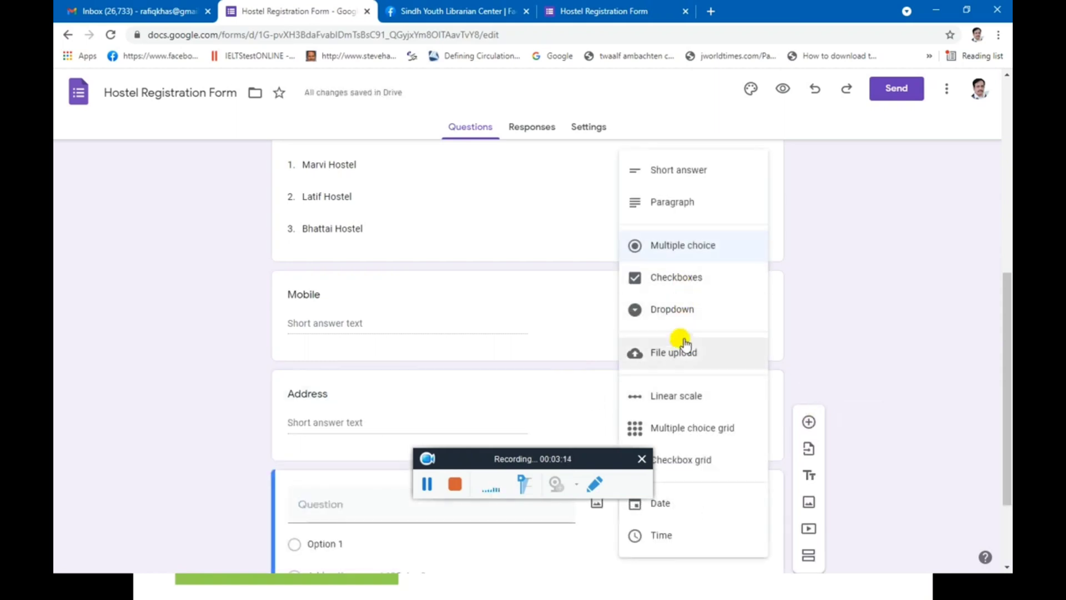
left_click(683, 351)
left_click(739, 564)
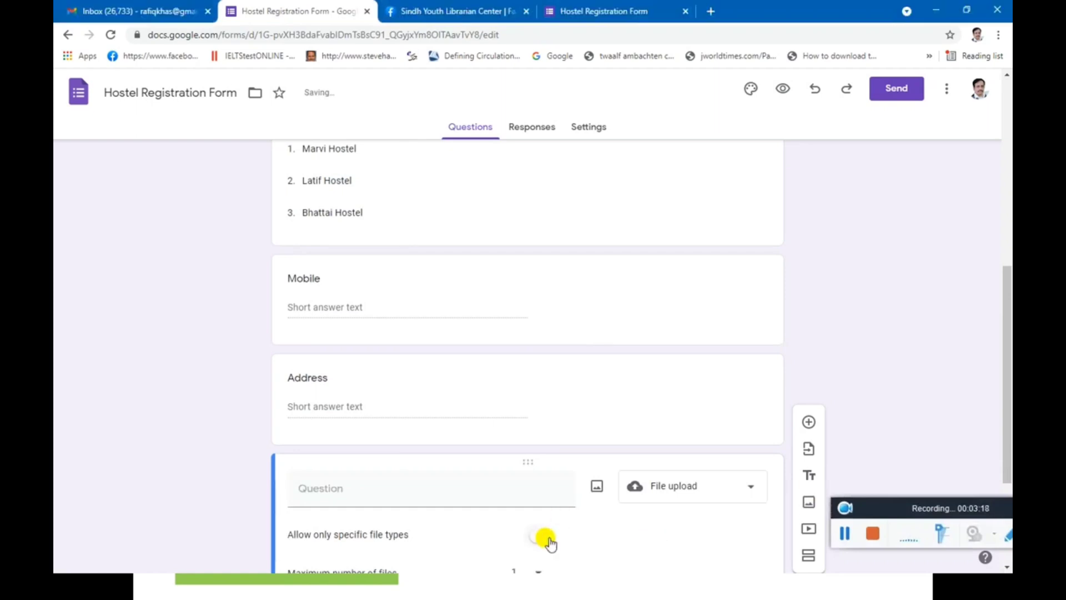
Restrict the upload question to Image files only and mark it required.
left_click(547, 538)
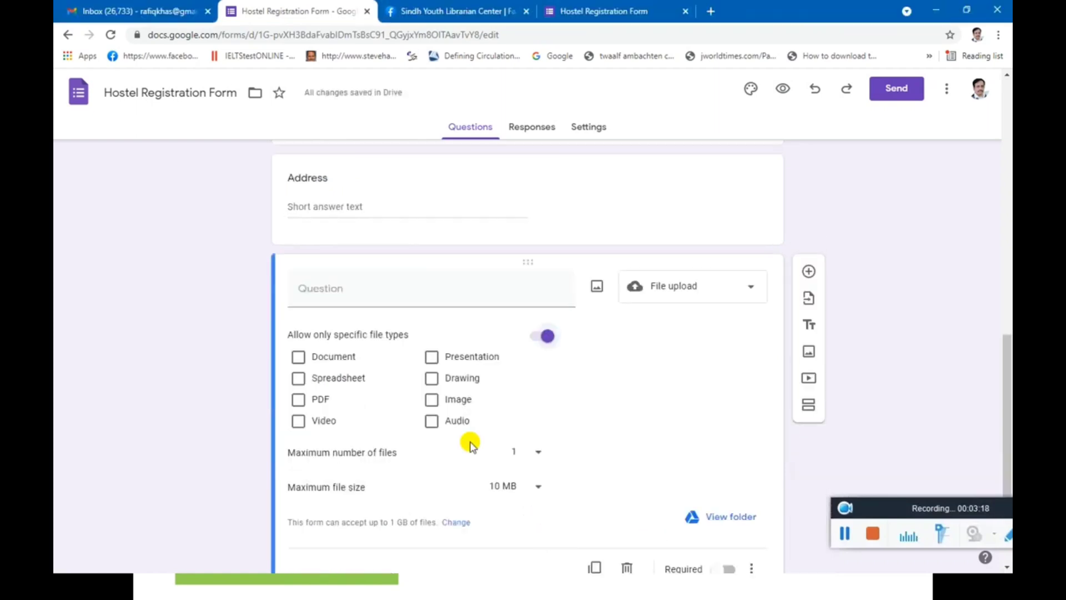
left_click(432, 400)
scroll(595, 466, "down", 1)
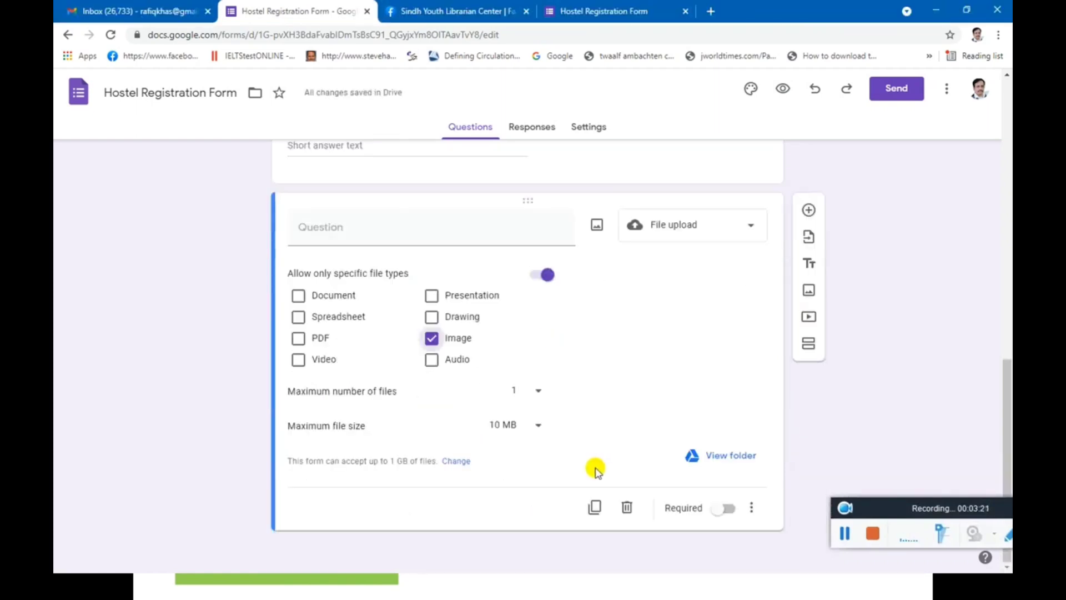
left_click(726, 508)
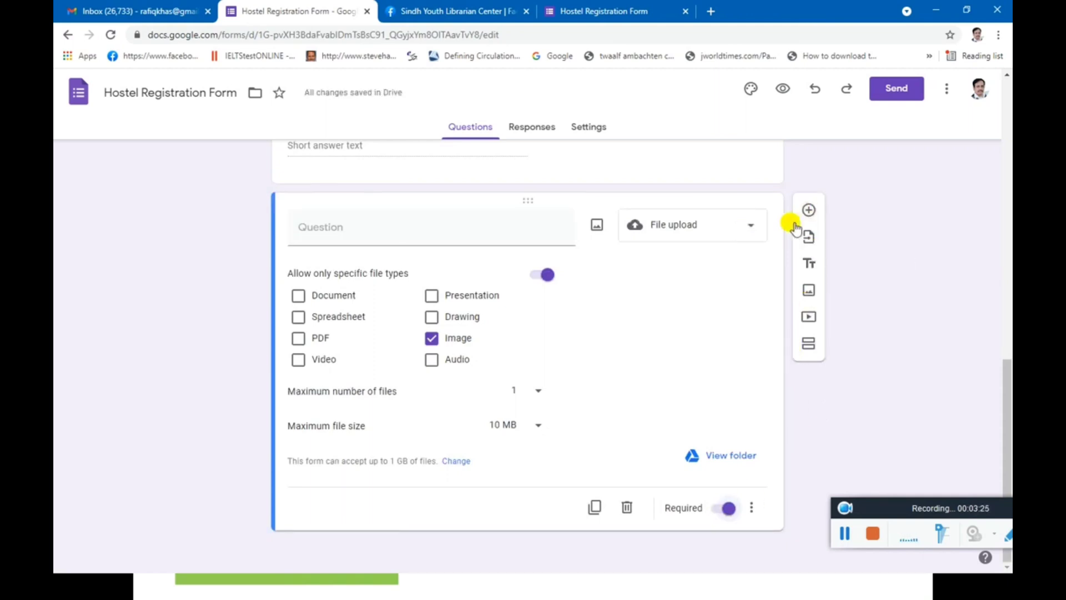
Preview the form and enter the respondent's email address and name.
left_click(540, 131)
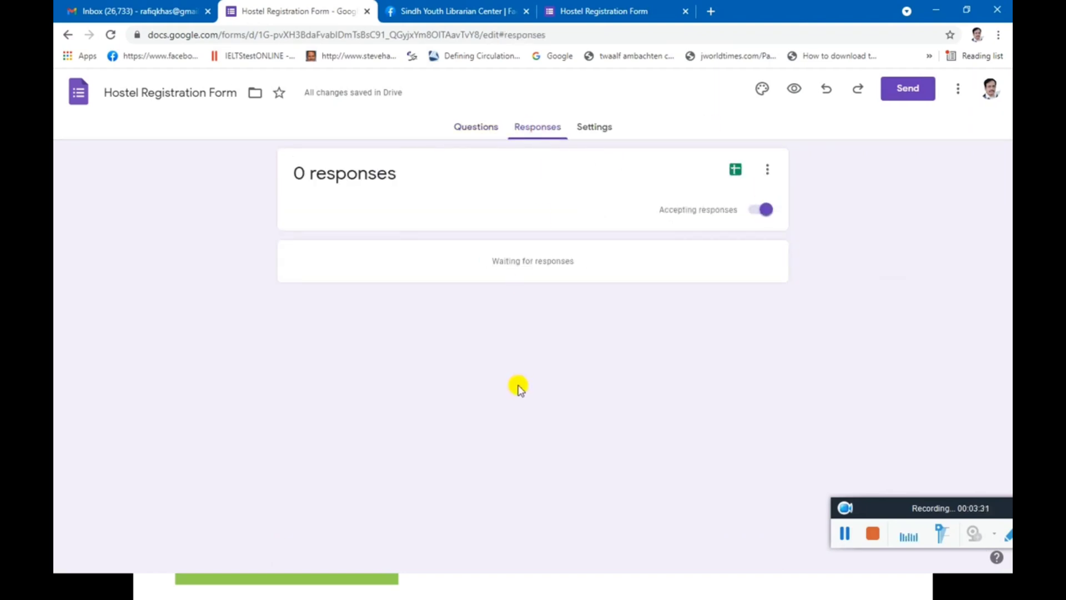
left_click(793, 90)
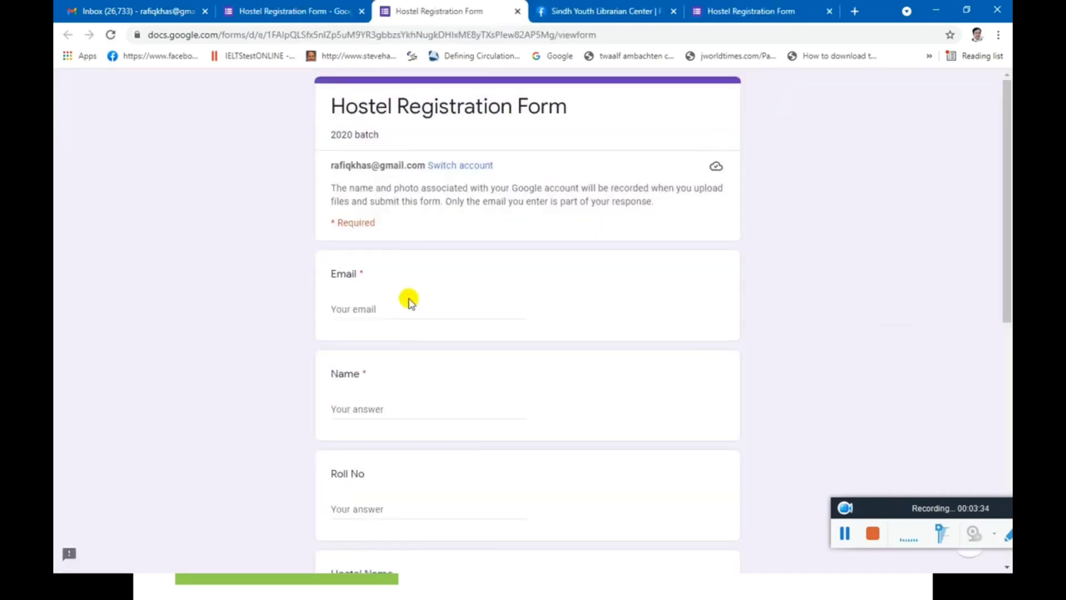
left_click(383, 311)
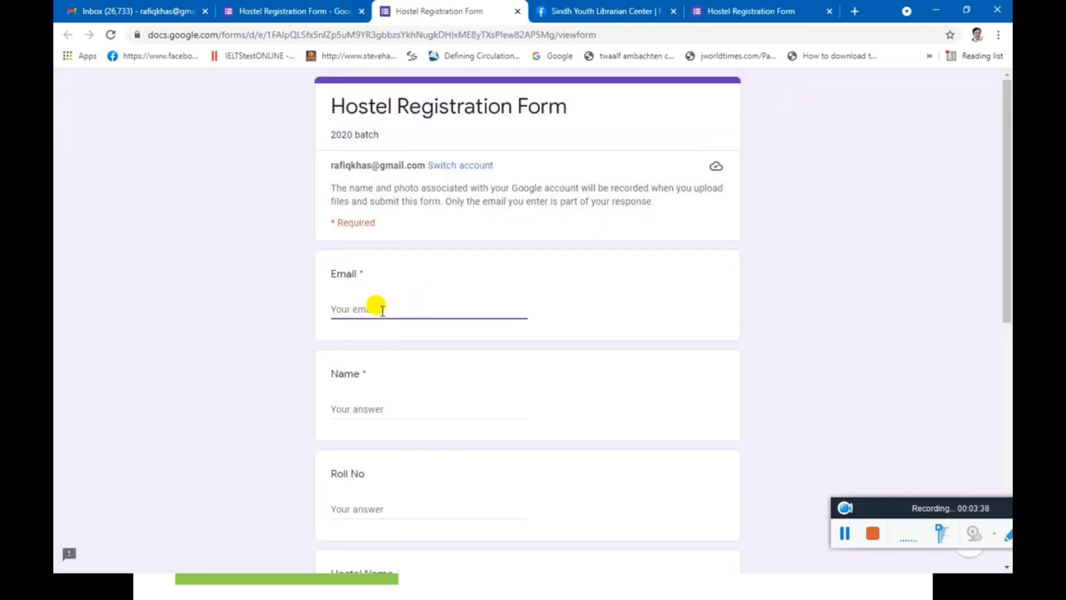
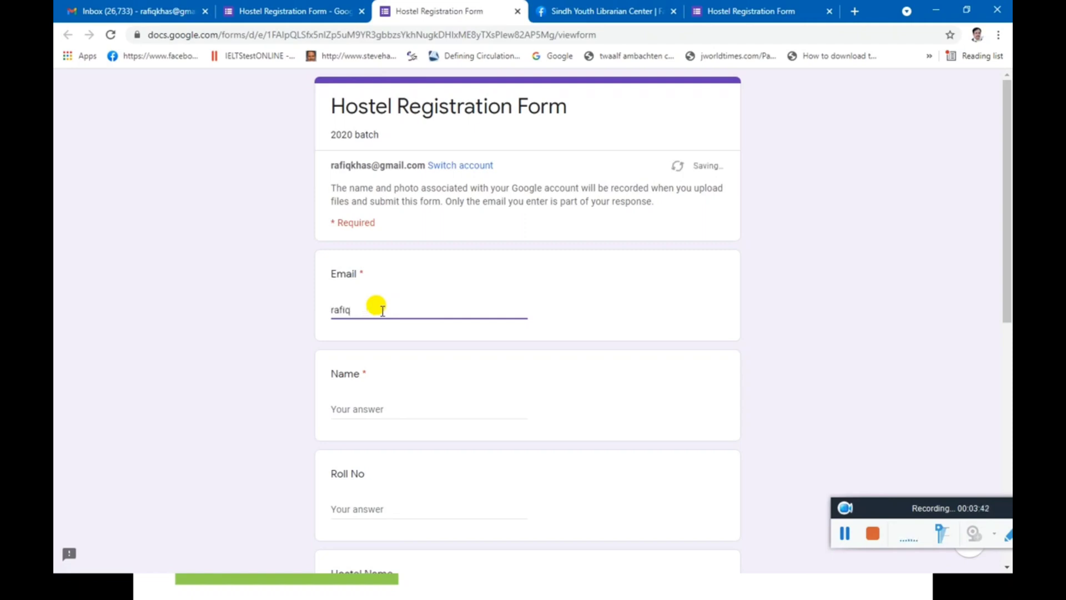
left_click(347, 409)
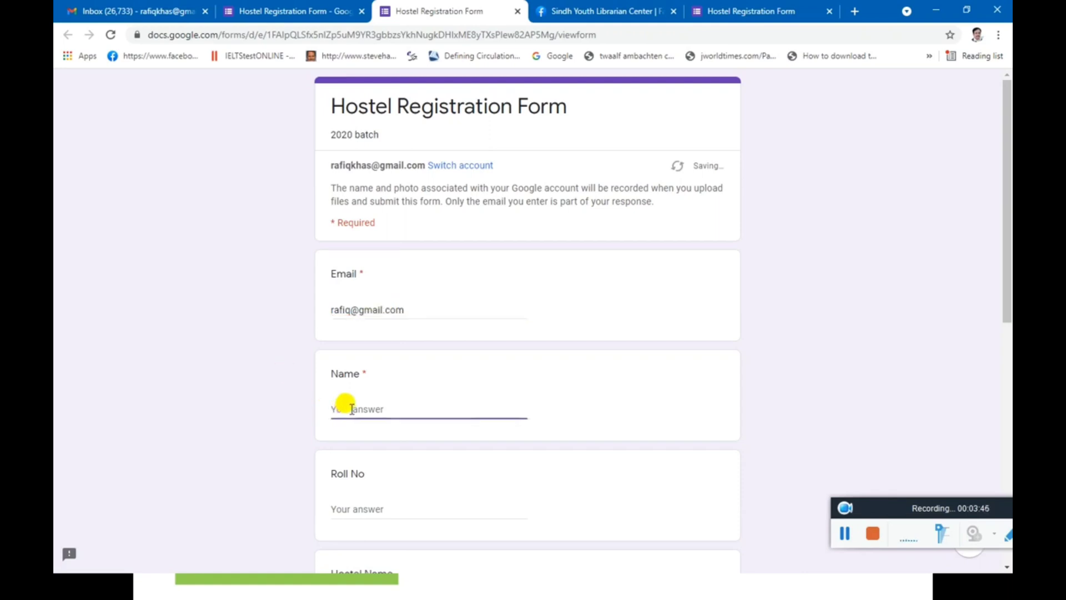
type("M. Ra")
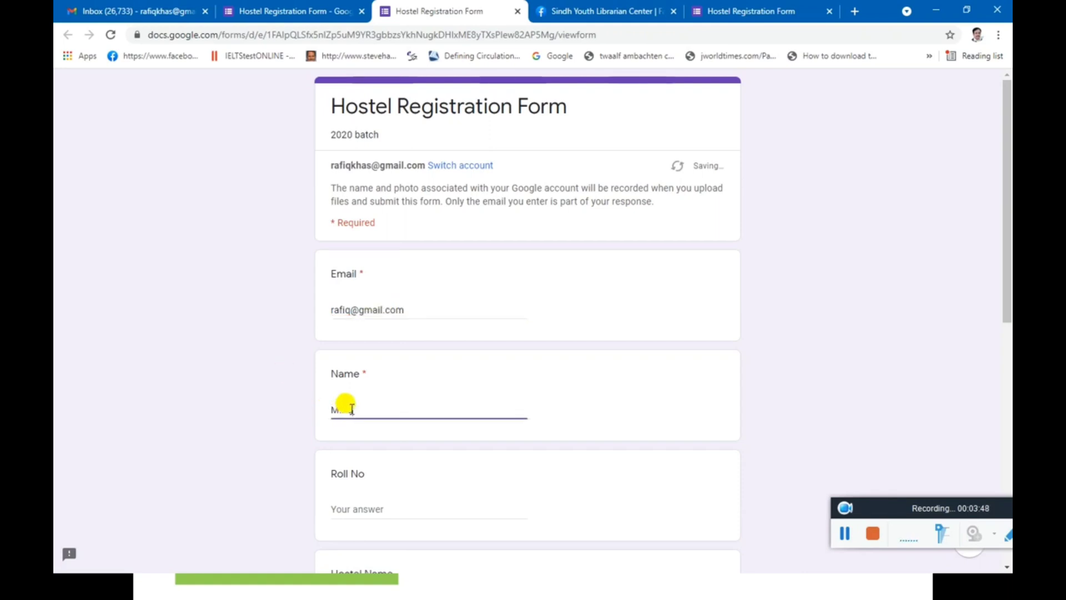
type("fique")
Enter Roll No '2020EL' and choose 'Latif Hostel' from the hostel dropdown.
left_click(374, 501)
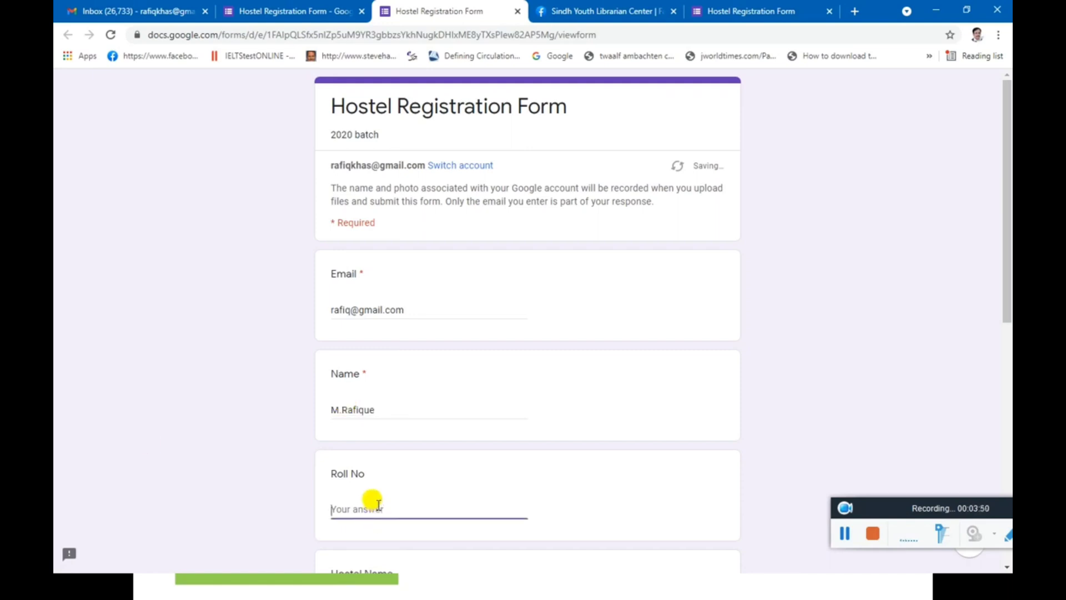
type("2020")
scroll(366, 505, "down", 2)
type("EL")
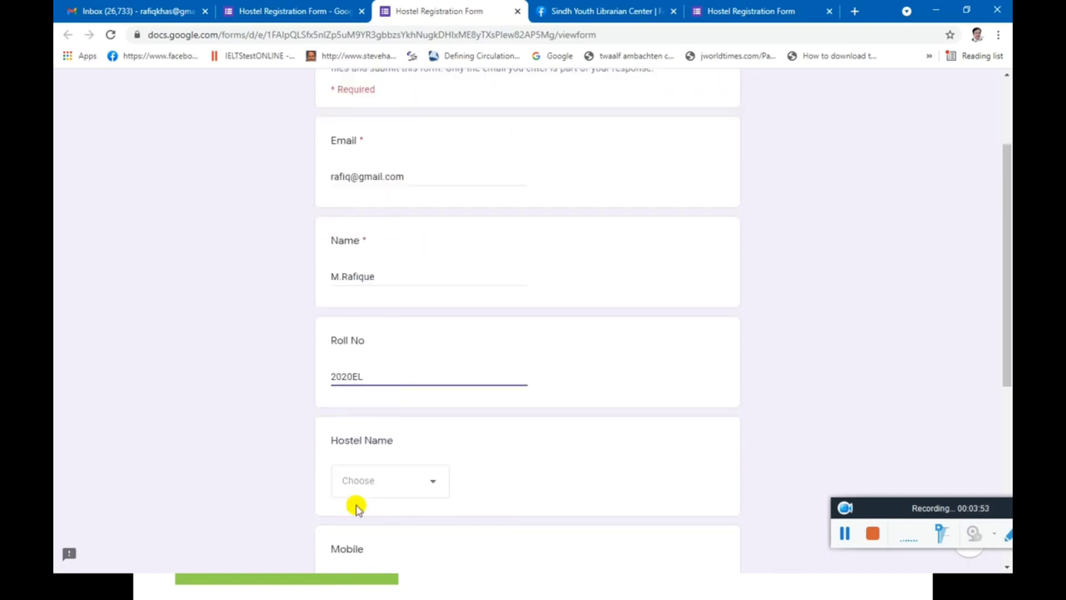
left_click(419, 482)
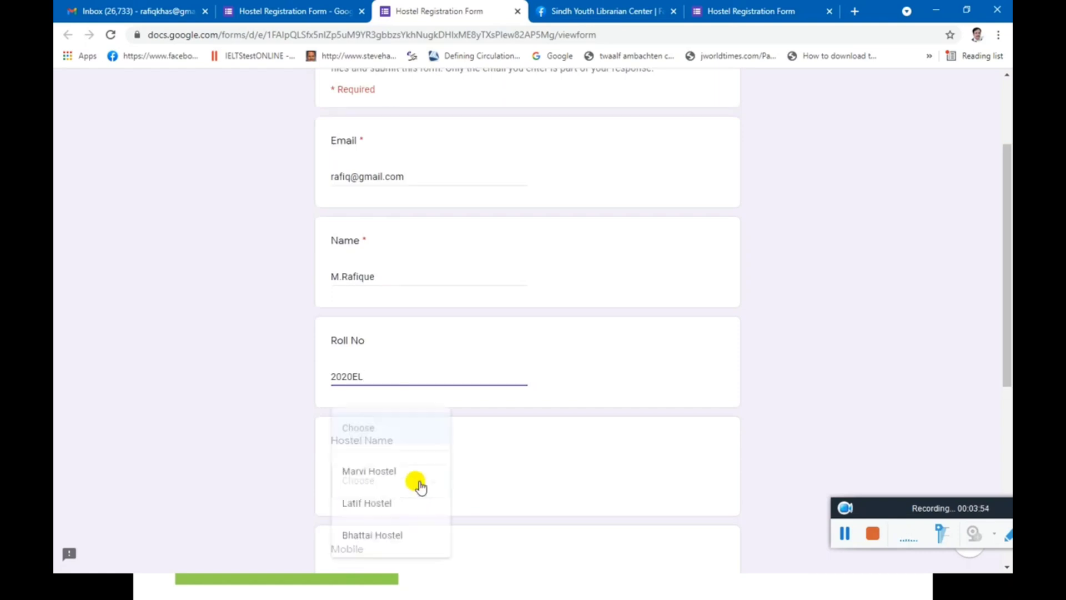
left_click(389, 509)
Fill in the mobile number and address, then start attaching an image.
scroll(383, 444, "down", 3)
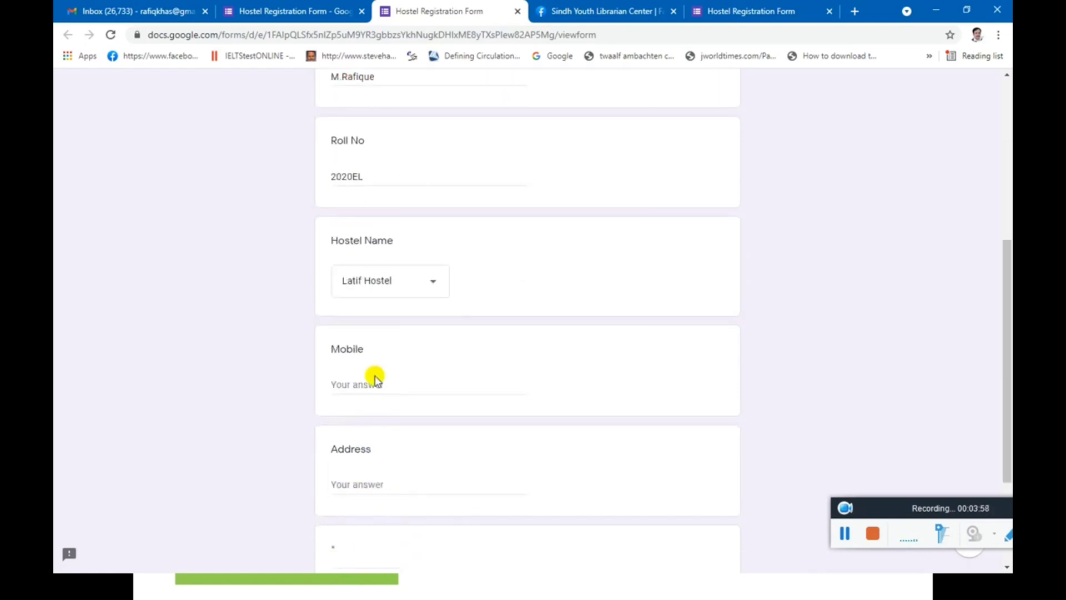
left_click(366, 382)
type("2345")
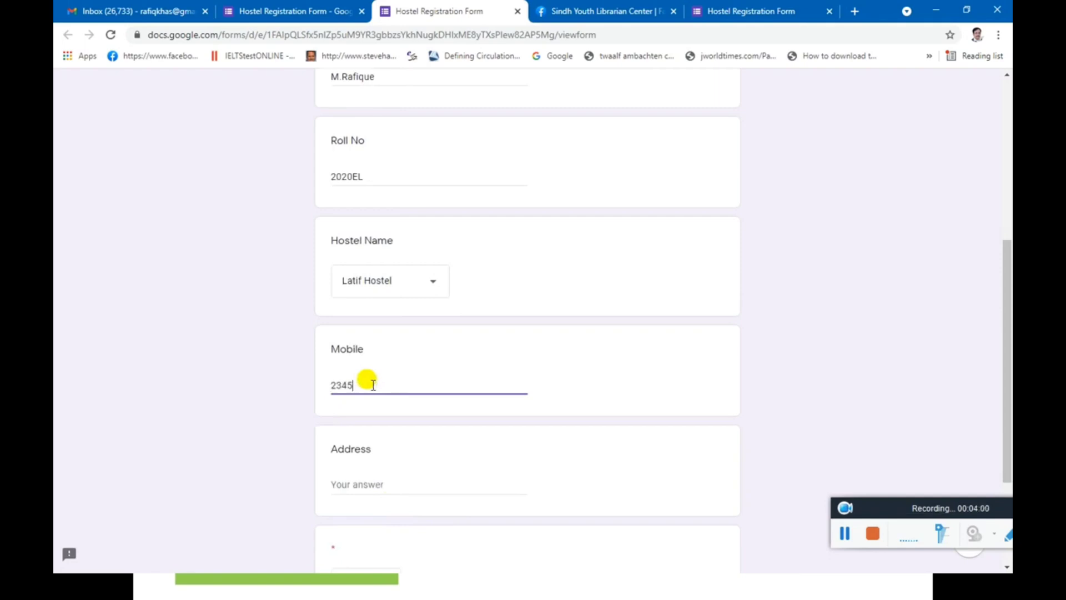
type("345")
left_click(395, 481)
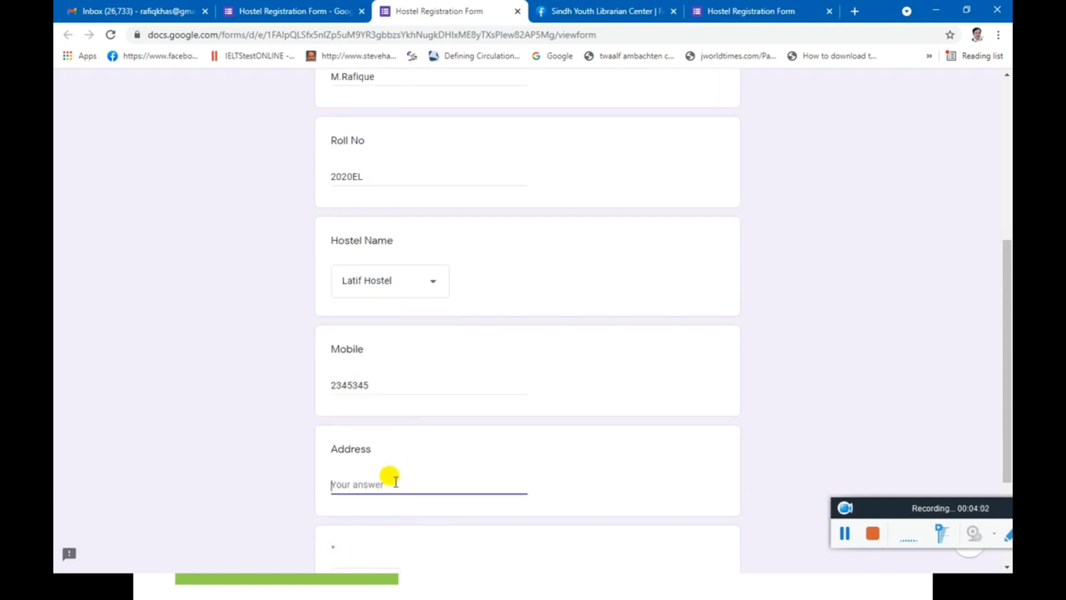
type("Tando")
scroll(387, 461, "down", 3)
left_click(366, 465)
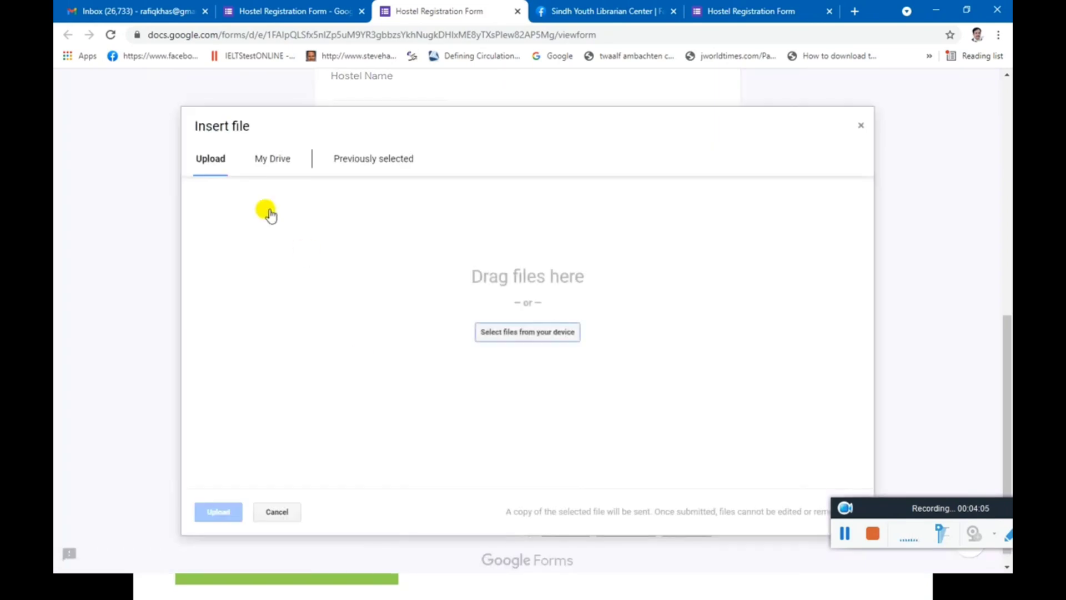
Attach mrk.png to the image question and submit the test response.
left_click(514, 331)
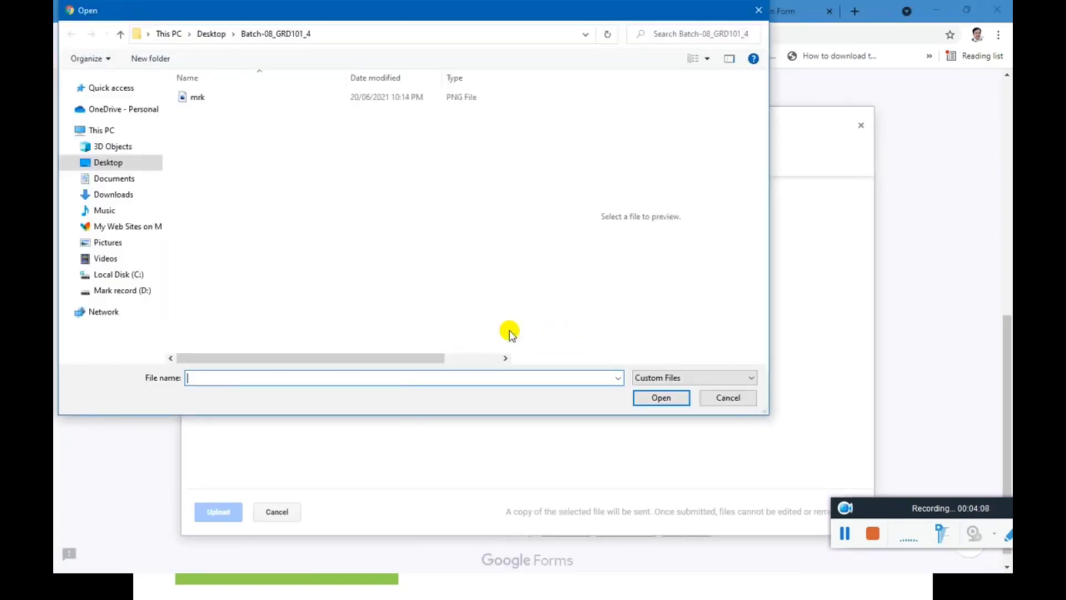
left_click(189, 99)
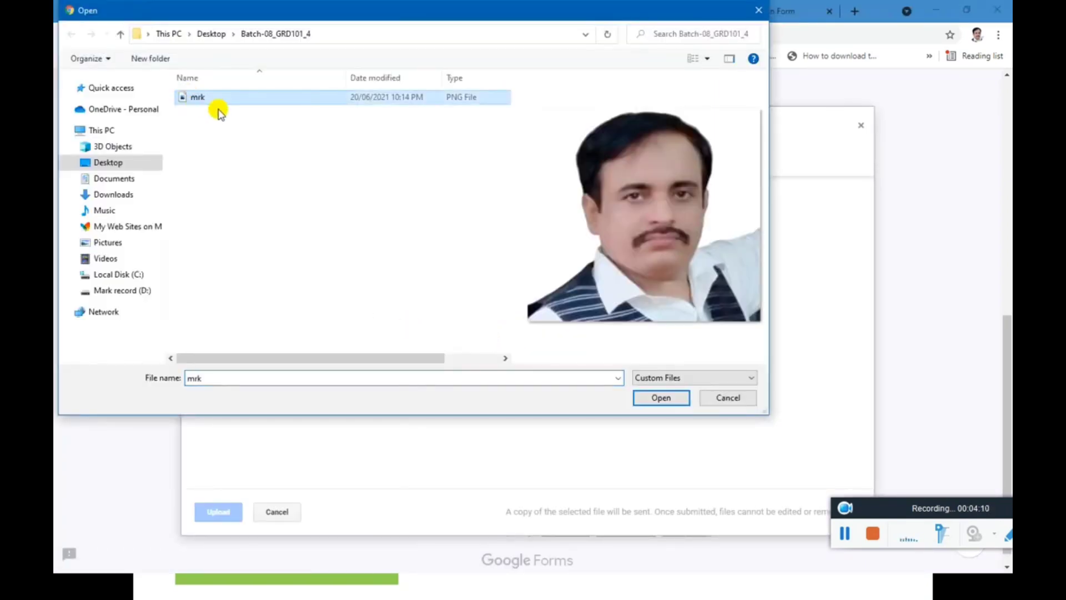
left_click(661, 398)
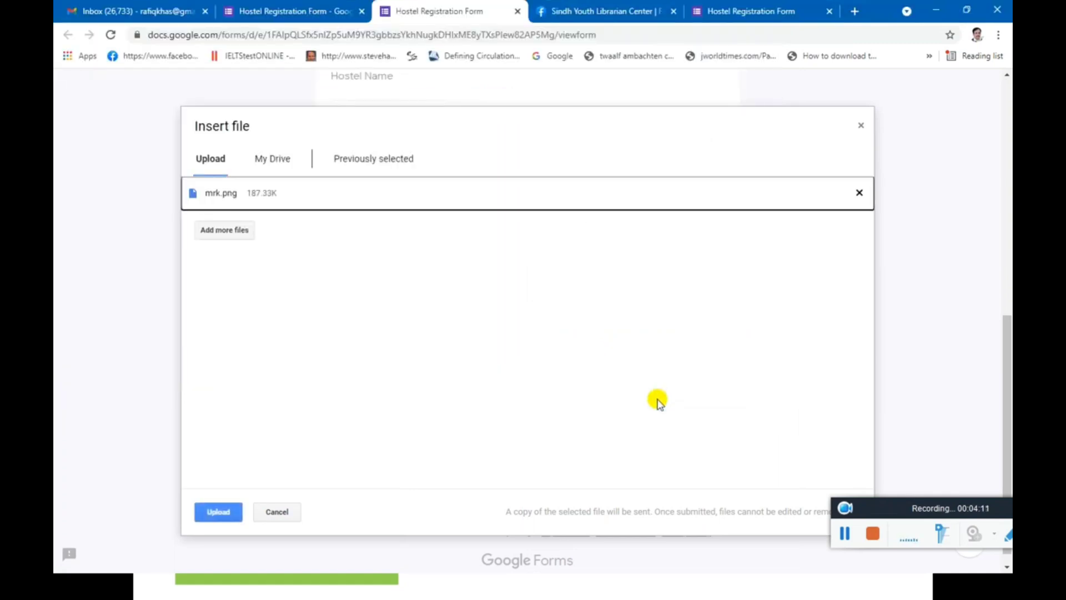
left_click(218, 511)
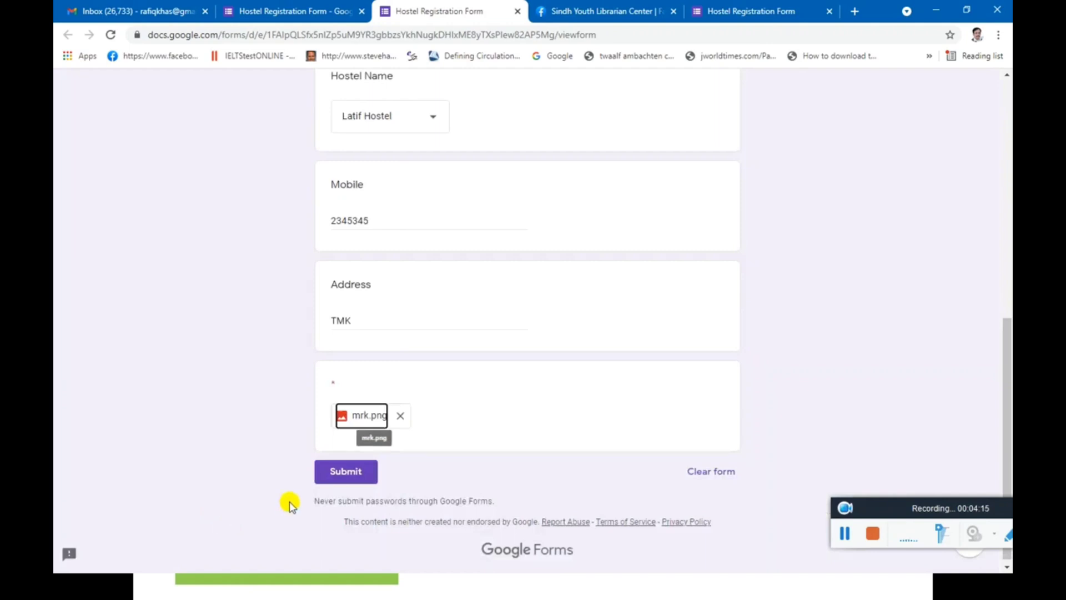
left_click(341, 474)
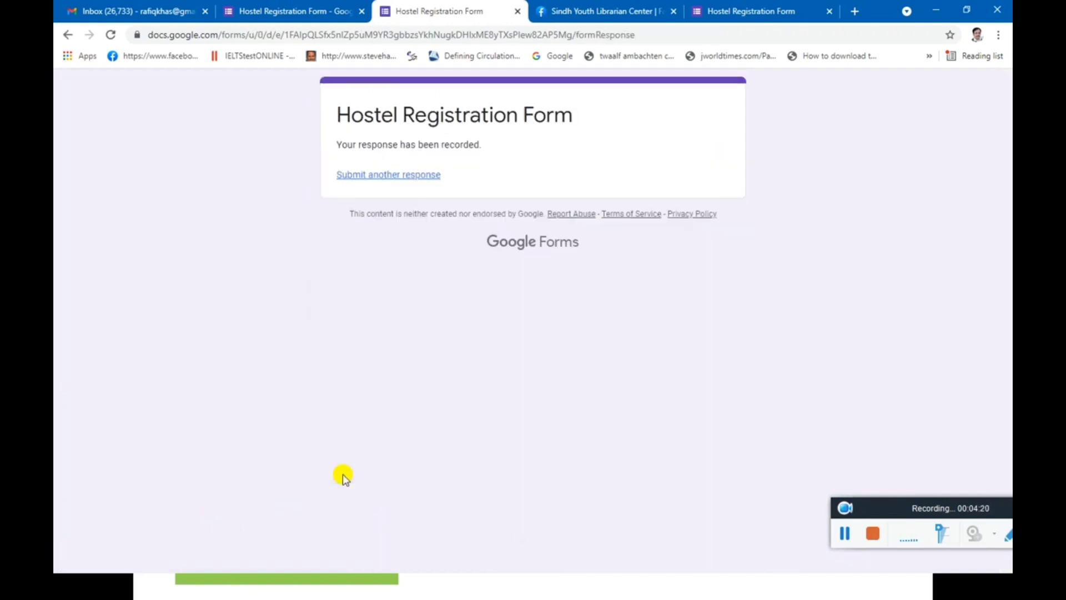
left_click(282, 11)
Share the form to Facebook from the Send form dialog.
left_click(899, 89)
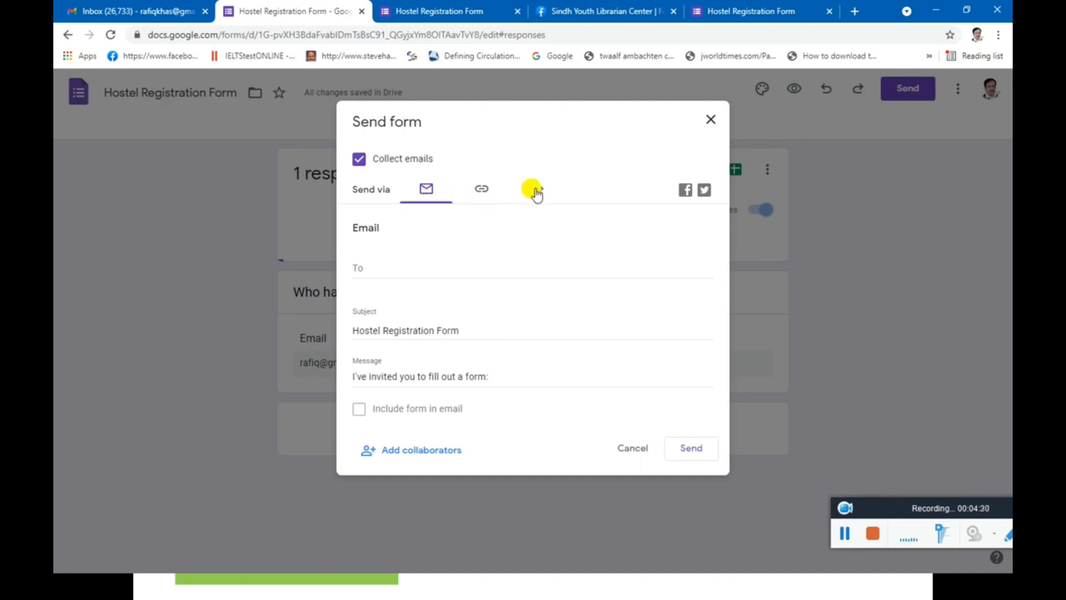
left_click(687, 195)
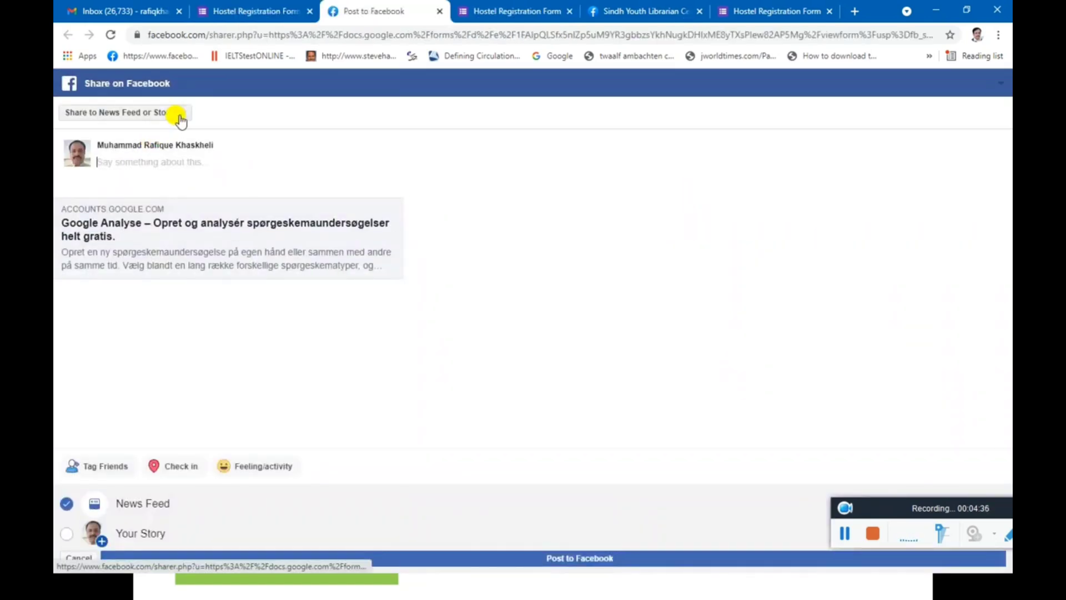
Post the form link to the managed page Sindh Youth Librarian Center.
left_click(181, 113)
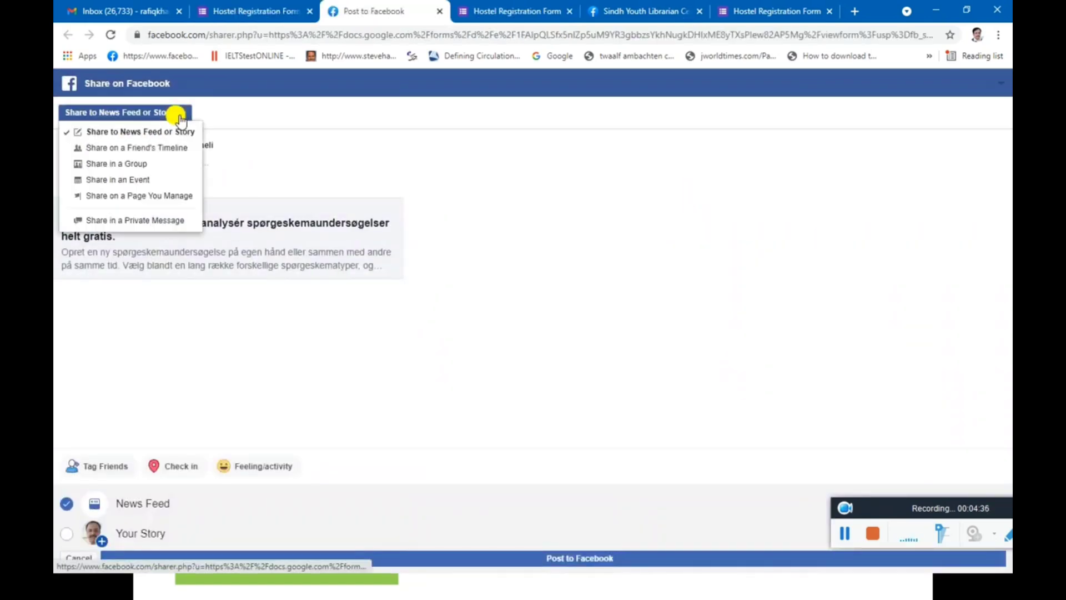
left_click(142, 202)
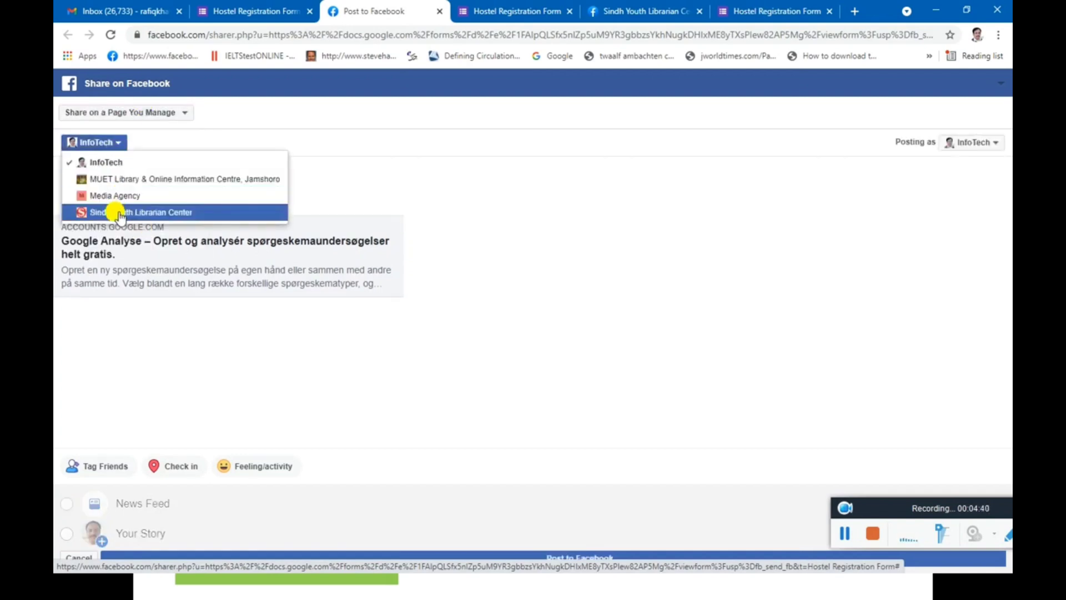
left_click(119, 213)
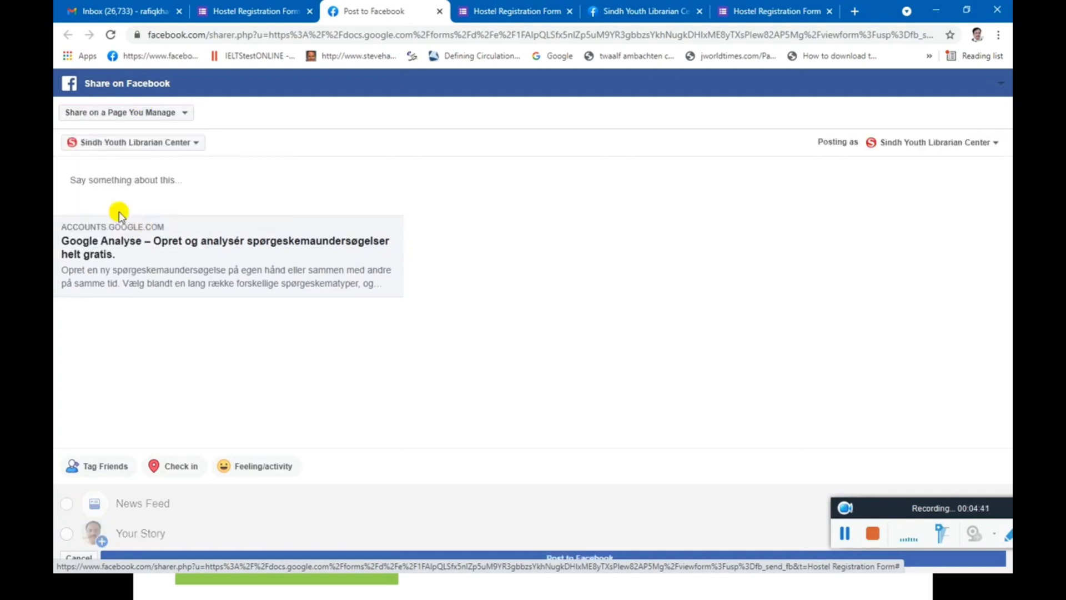
left_click(426, 558)
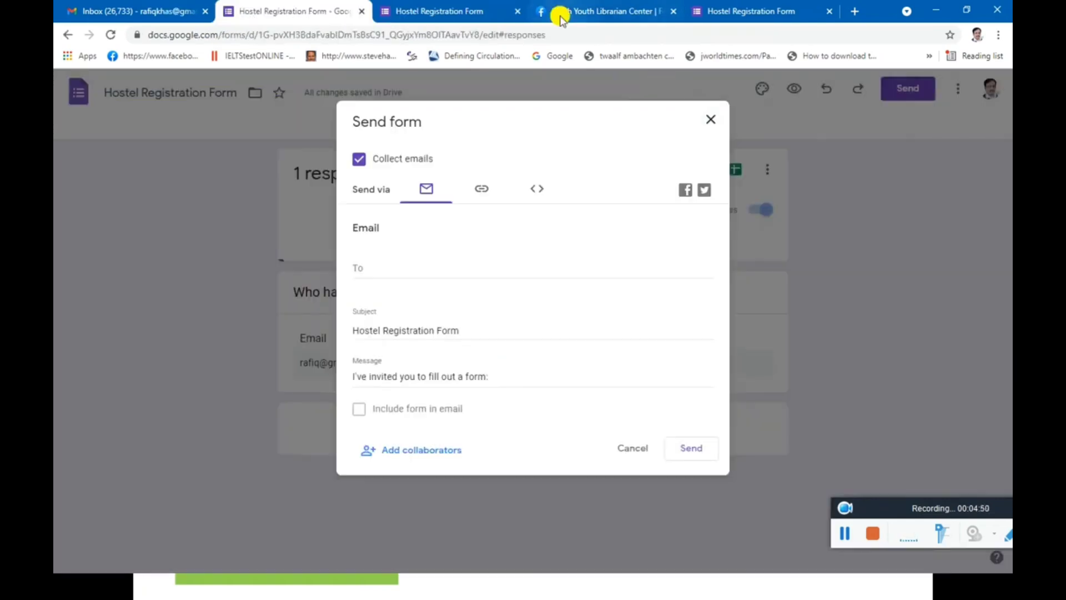
left_click(563, 11)
Reload the Facebook page and open the Google Forms link from the new post.
scroll(687, 334, "down", 10)
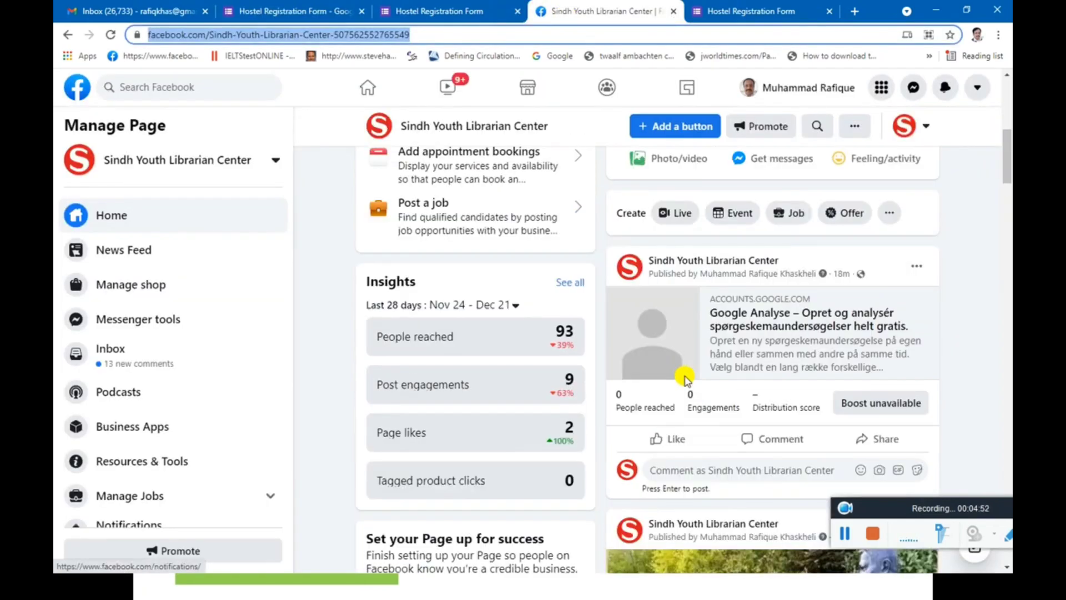
scroll(687, 380, "up", 1)
scroll(687, 381, "up", 2)
key("F5")
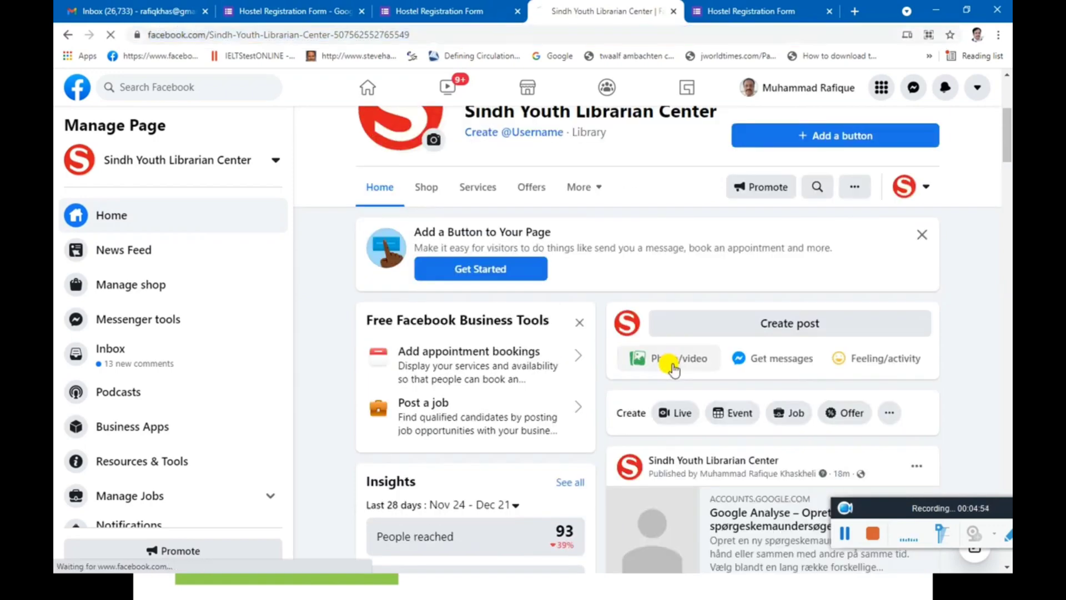
scroll(709, 347, "down", 5)
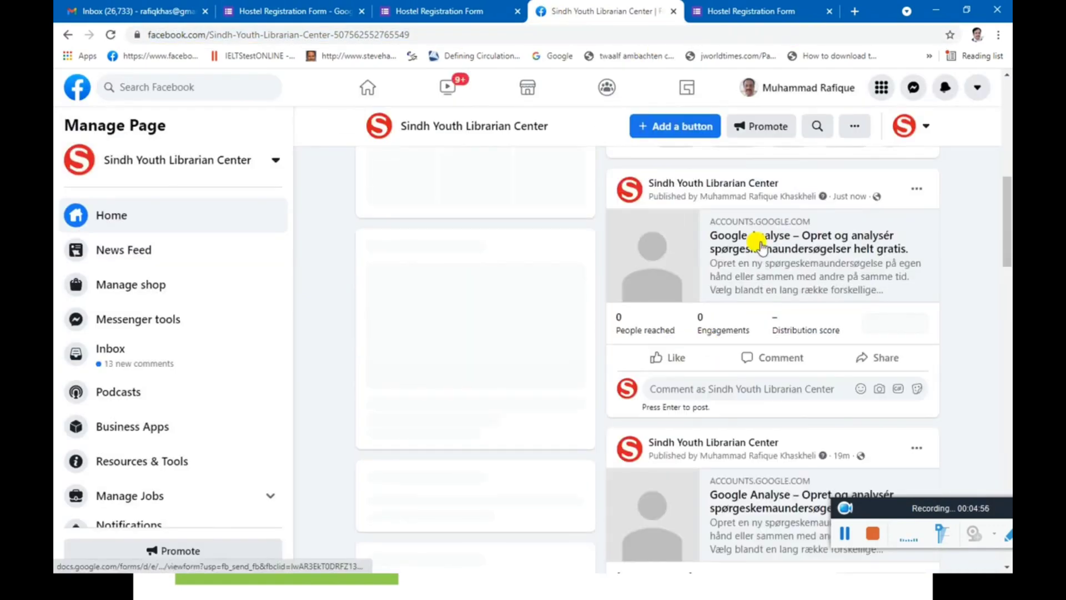
left_click(757, 240)
scroll(428, 328, "down", 8)
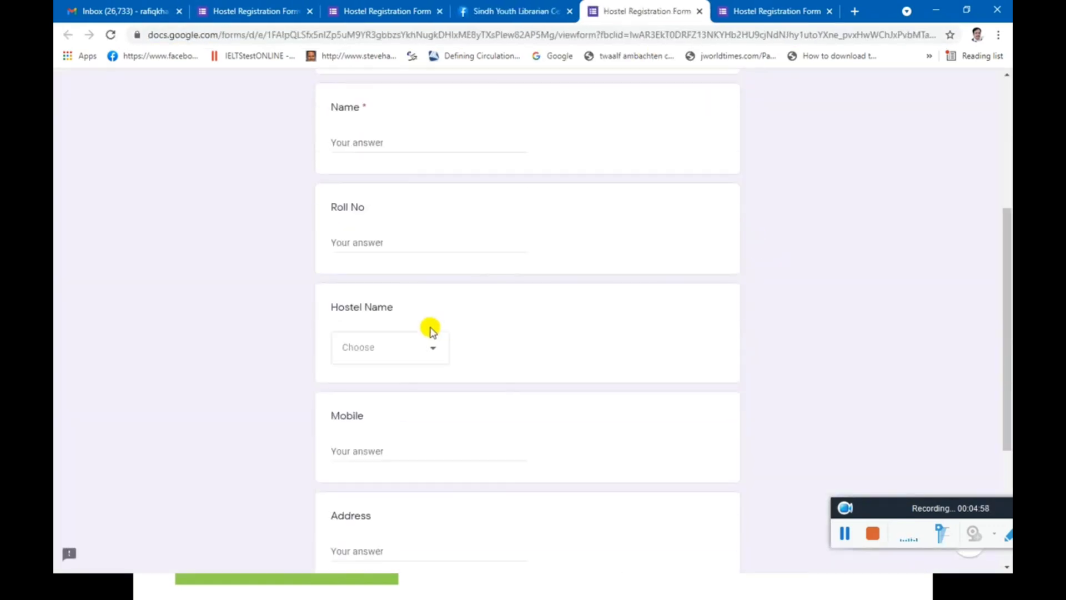
scroll(431, 327, "up", 8)
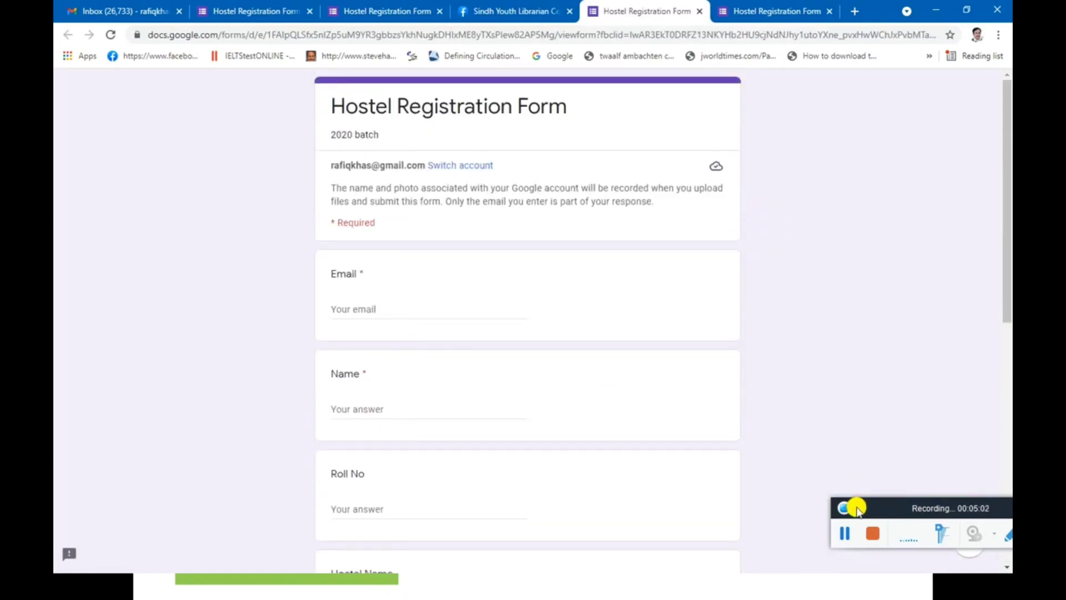
left_click_drag(858, 506, 772, 476)
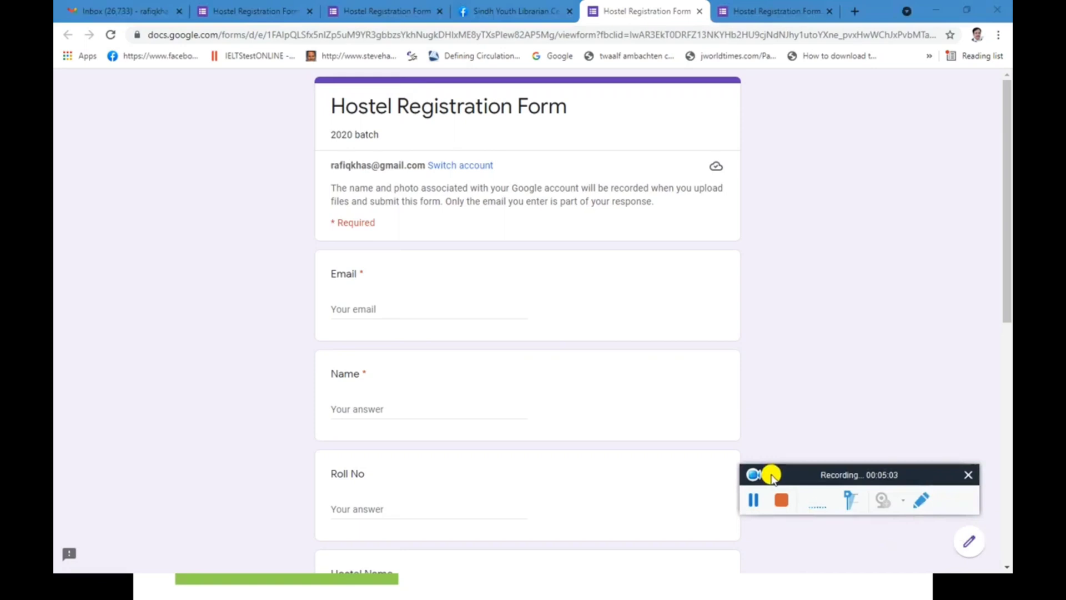